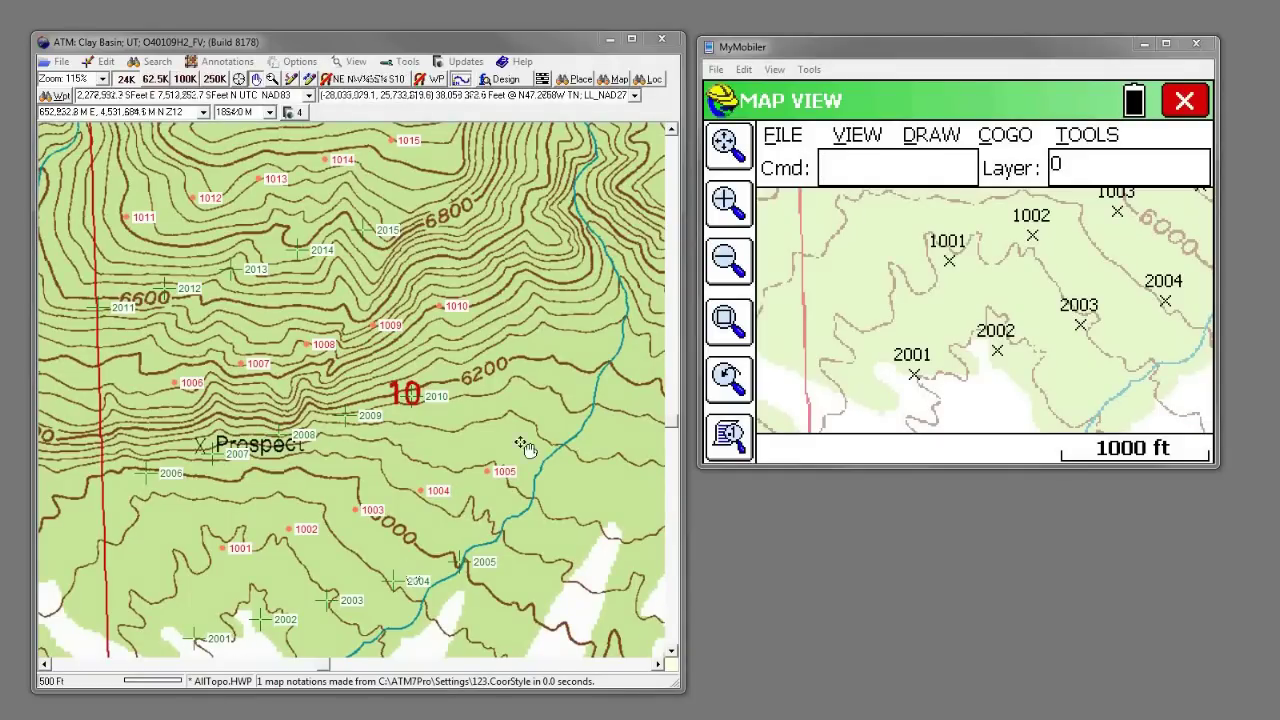
Step: Define a COGO translation from point 1001 to 2001 (ΔN -786.1550, ΔE -243.9970, ΔElv -26.0800)
scroll(416, 195, "down", 2)
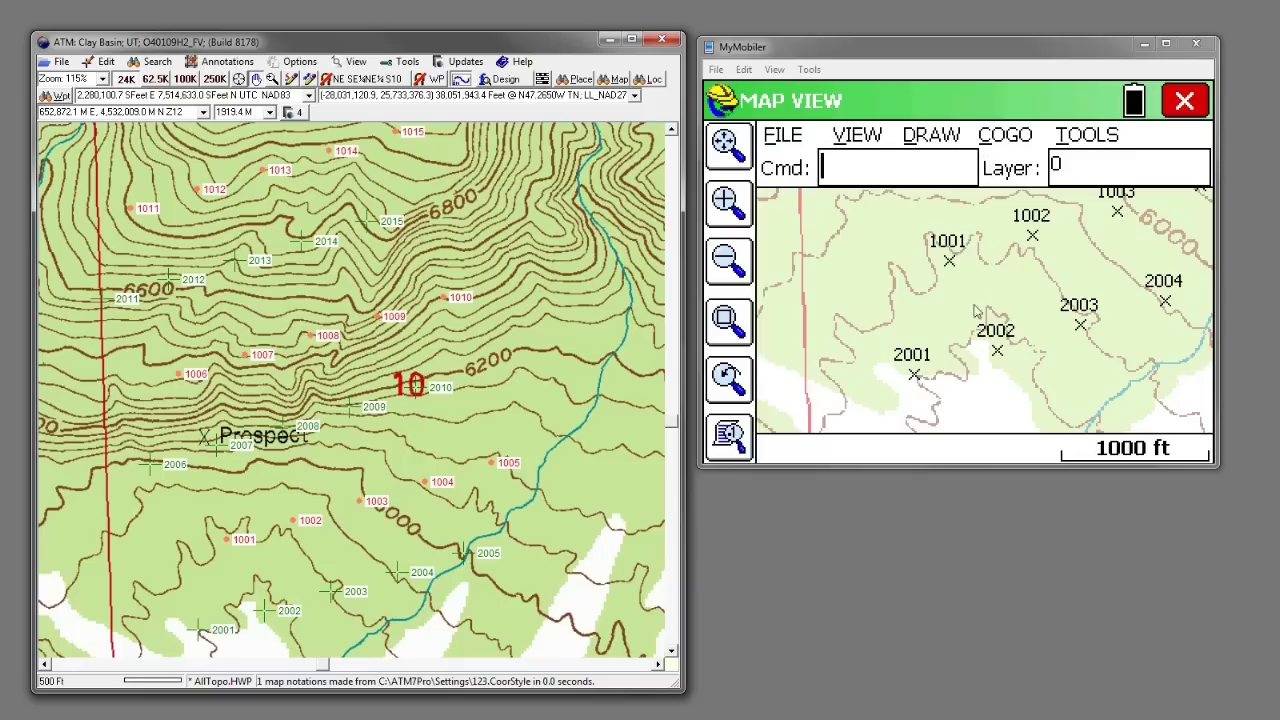
left_click(1085, 285)
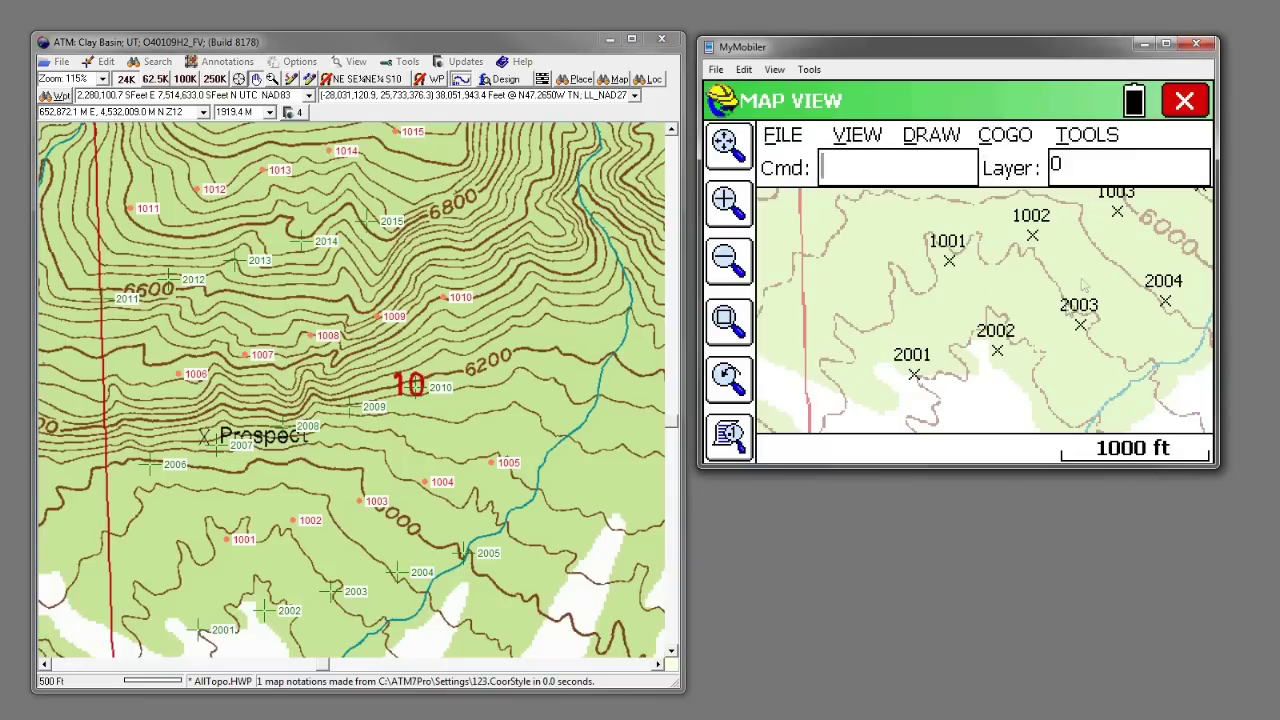
left_click_drag(1085, 285, 1052, 317)
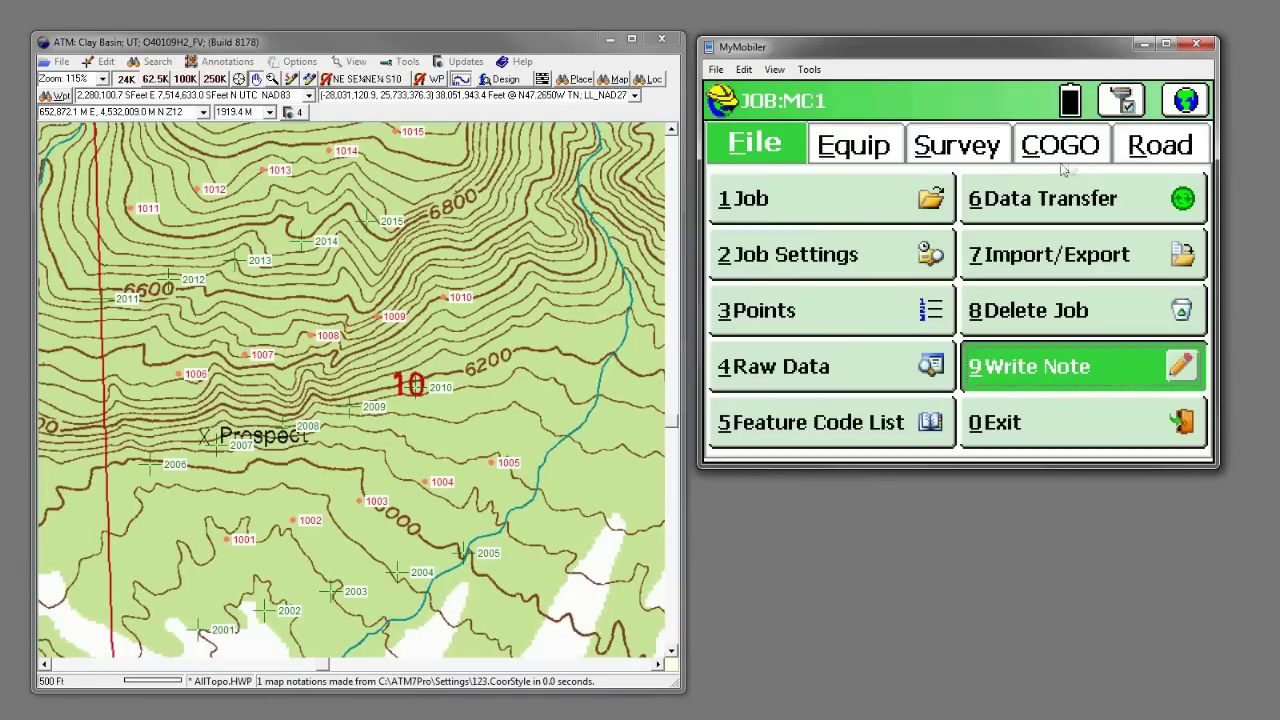
left_click(1064, 150)
left_click(1080, 268)
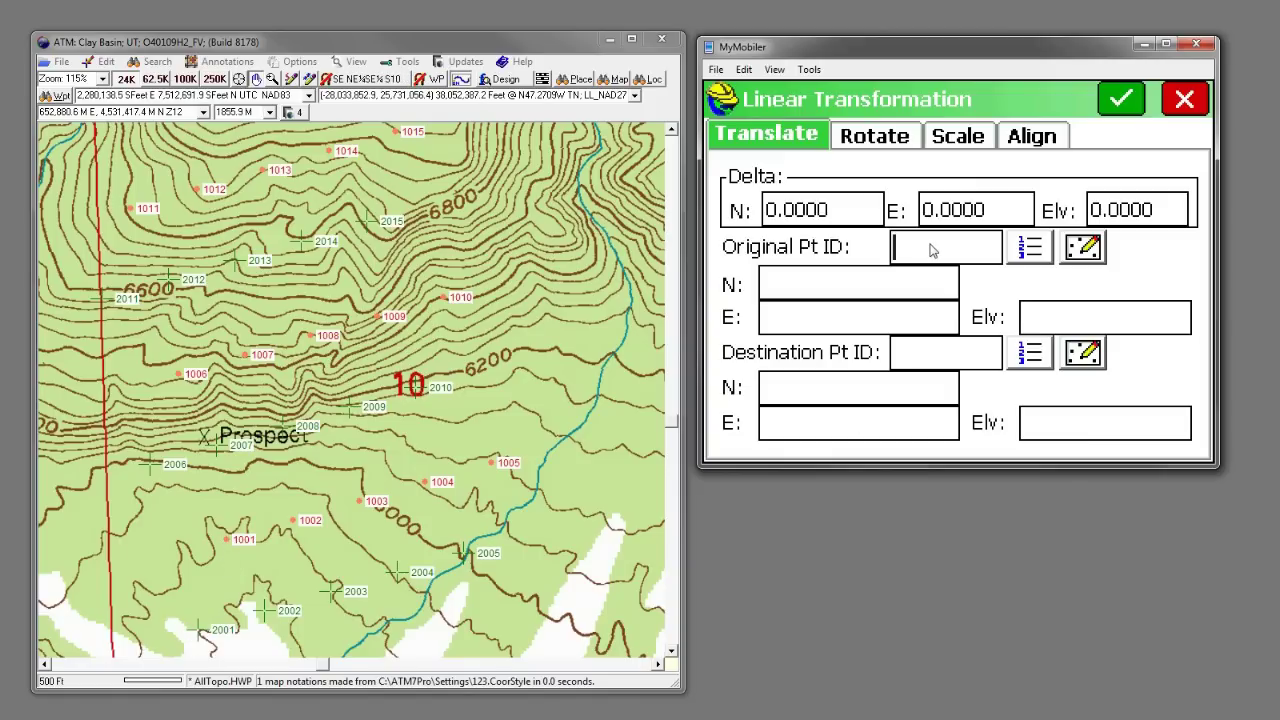
type("001")
key("ctrl+Tab")
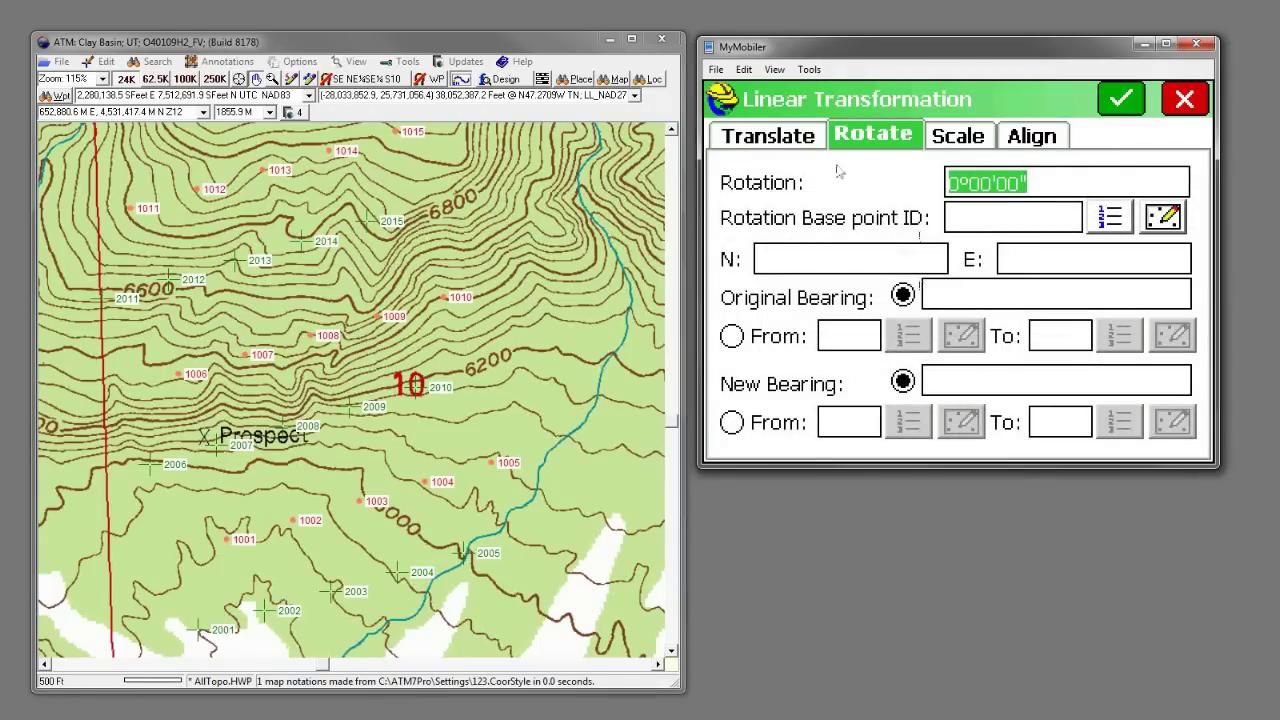
key("ctrl+shift+Tab")
left_click(915, 360)
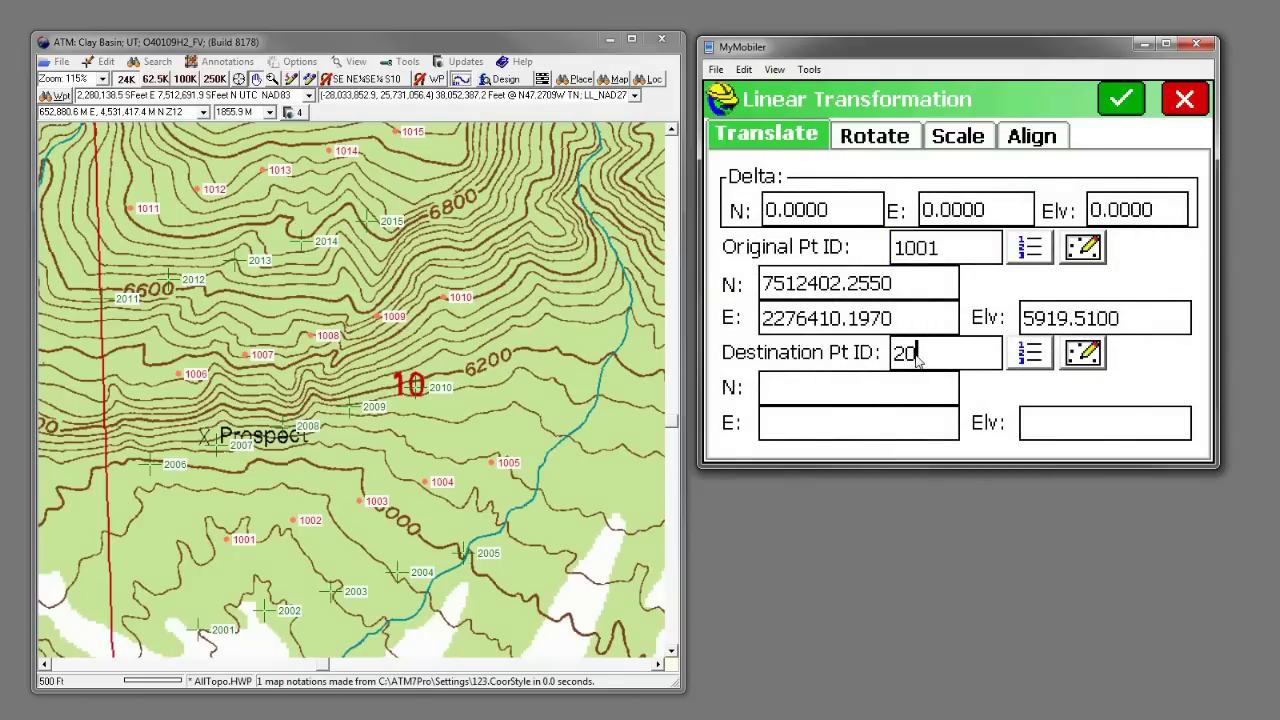
type("2001")
left_click(944, 395)
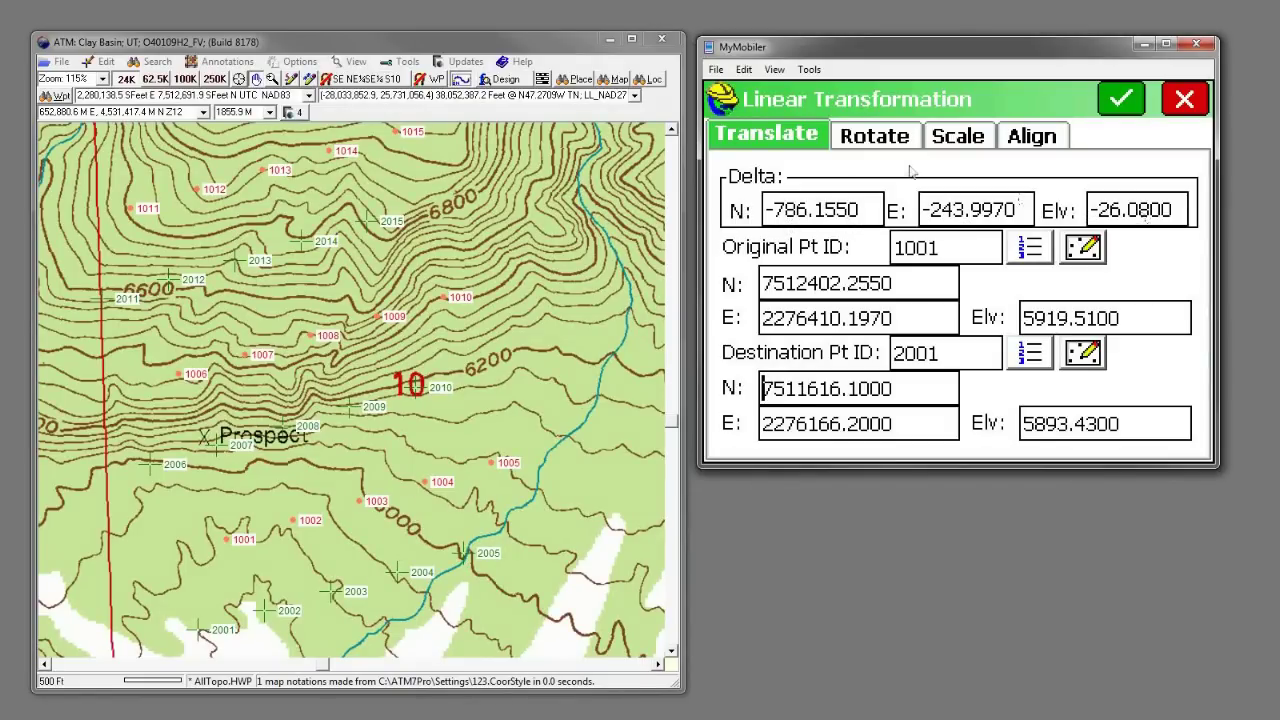
left_click(1120, 98)
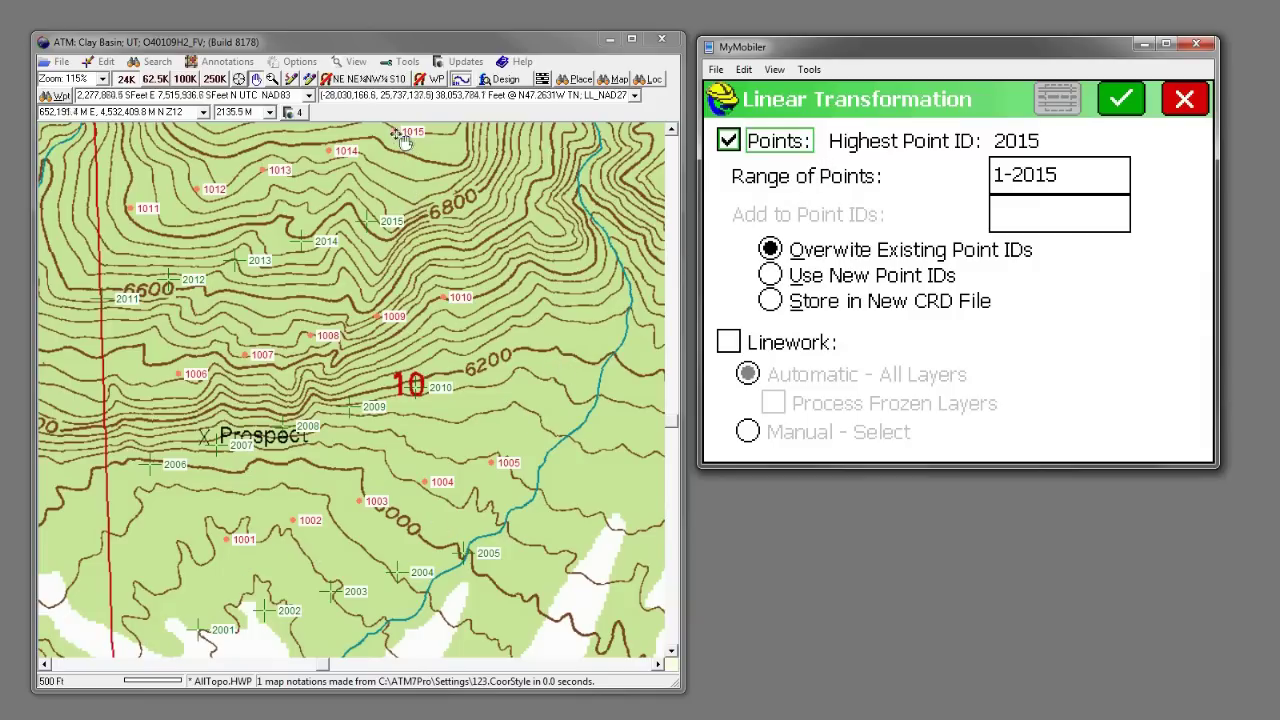
Step: Change the point range to 1001-1015 and run the translation, overwriting existing point IDs
left_click(1078, 178)
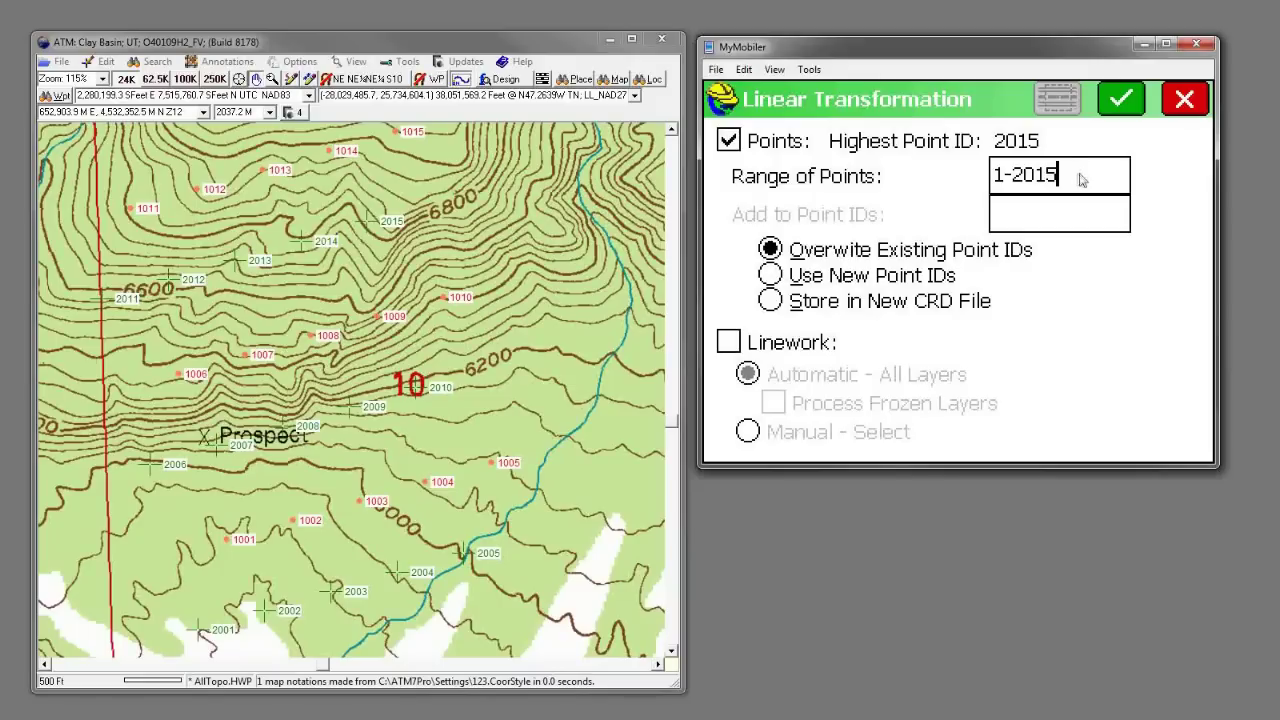
left_click_drag(1088, 178, 995, 179)
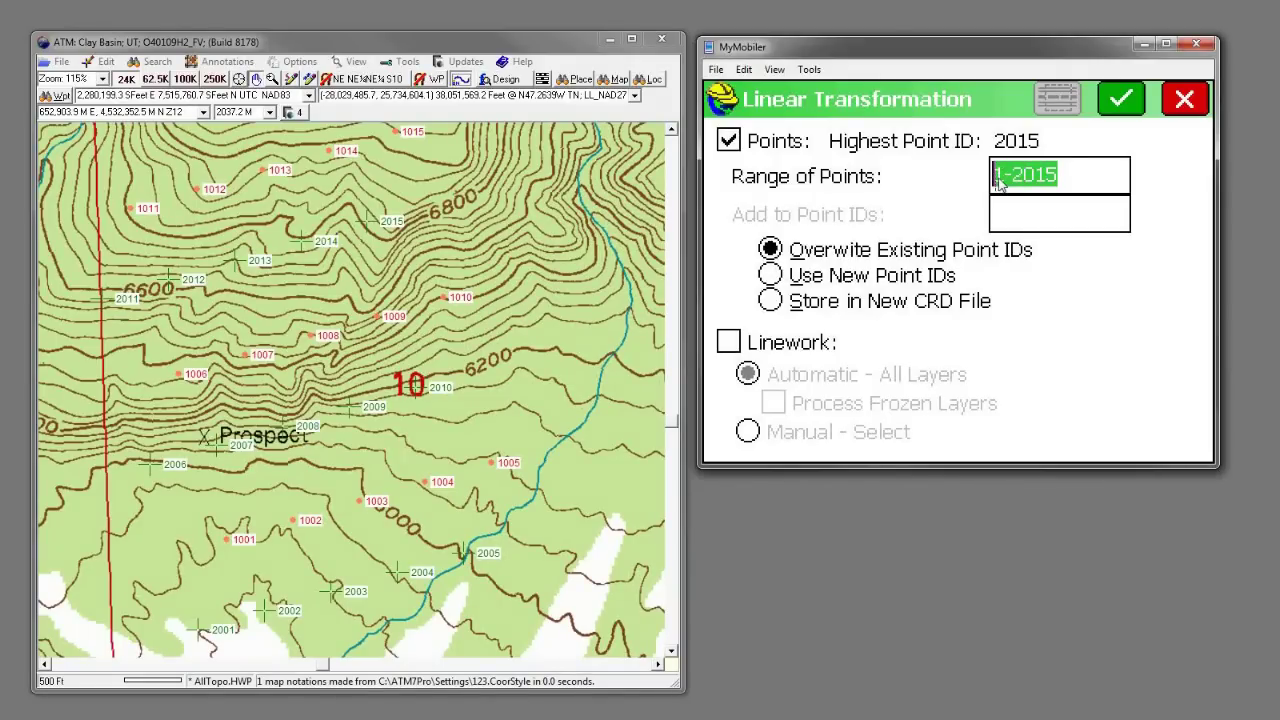
type("1001")
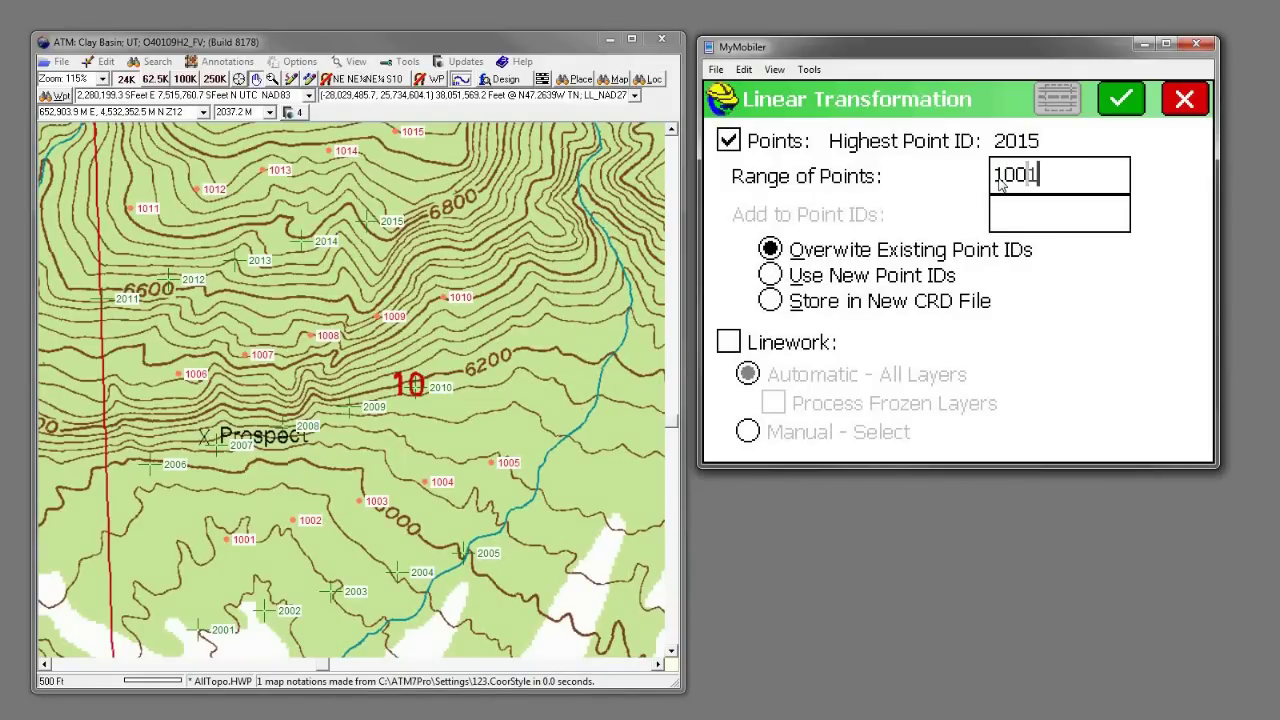
type("-1015")
left_click(1120, 98)
left_click(880, 360)
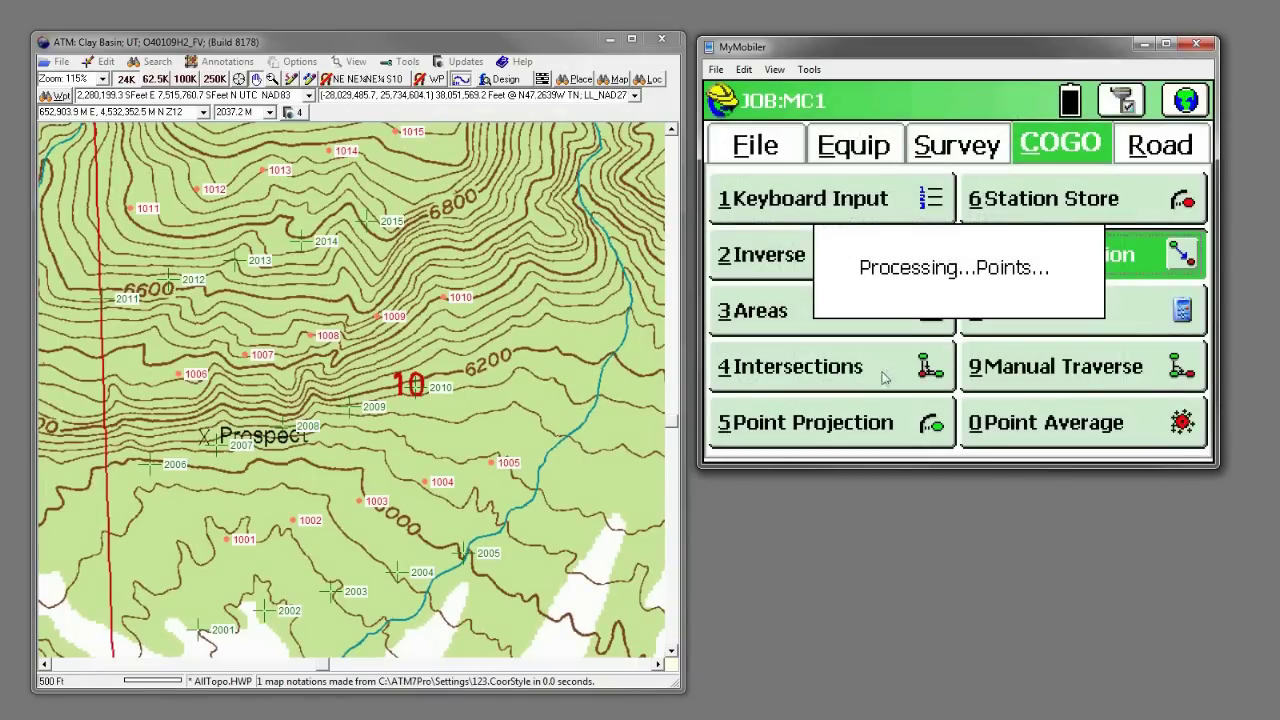
left_click(935, 318)
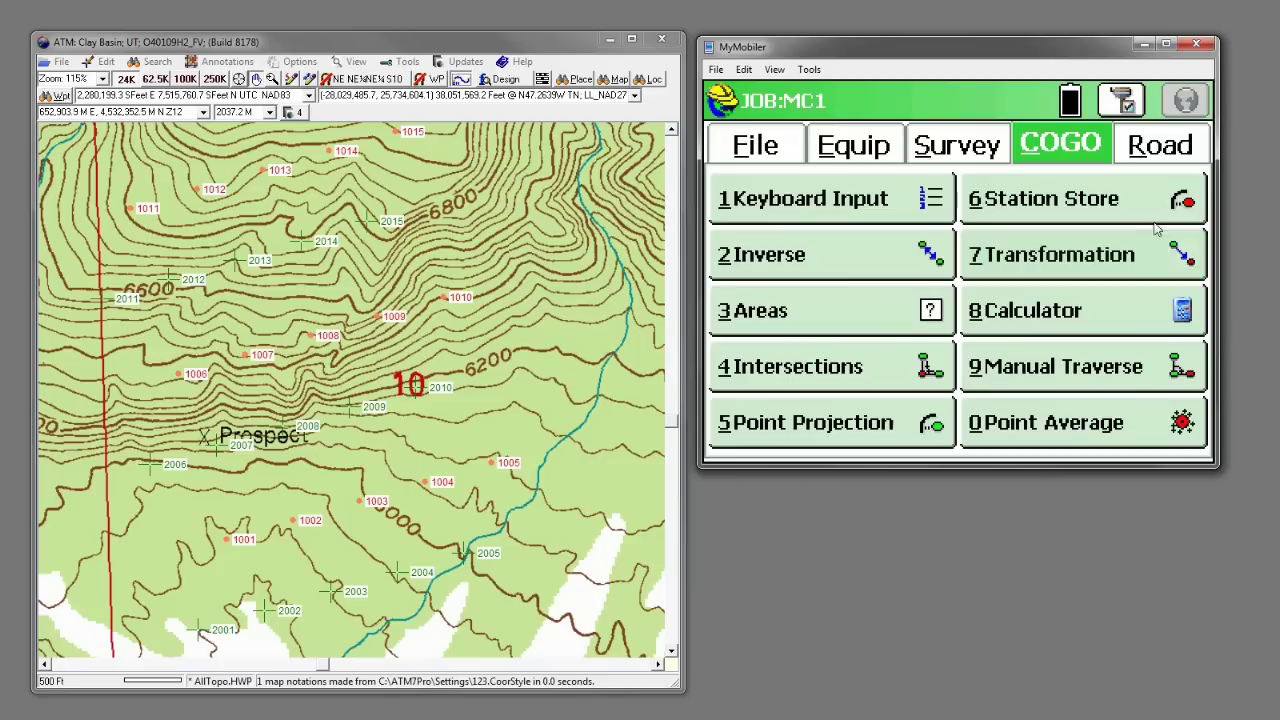
left_click(1190, 102)
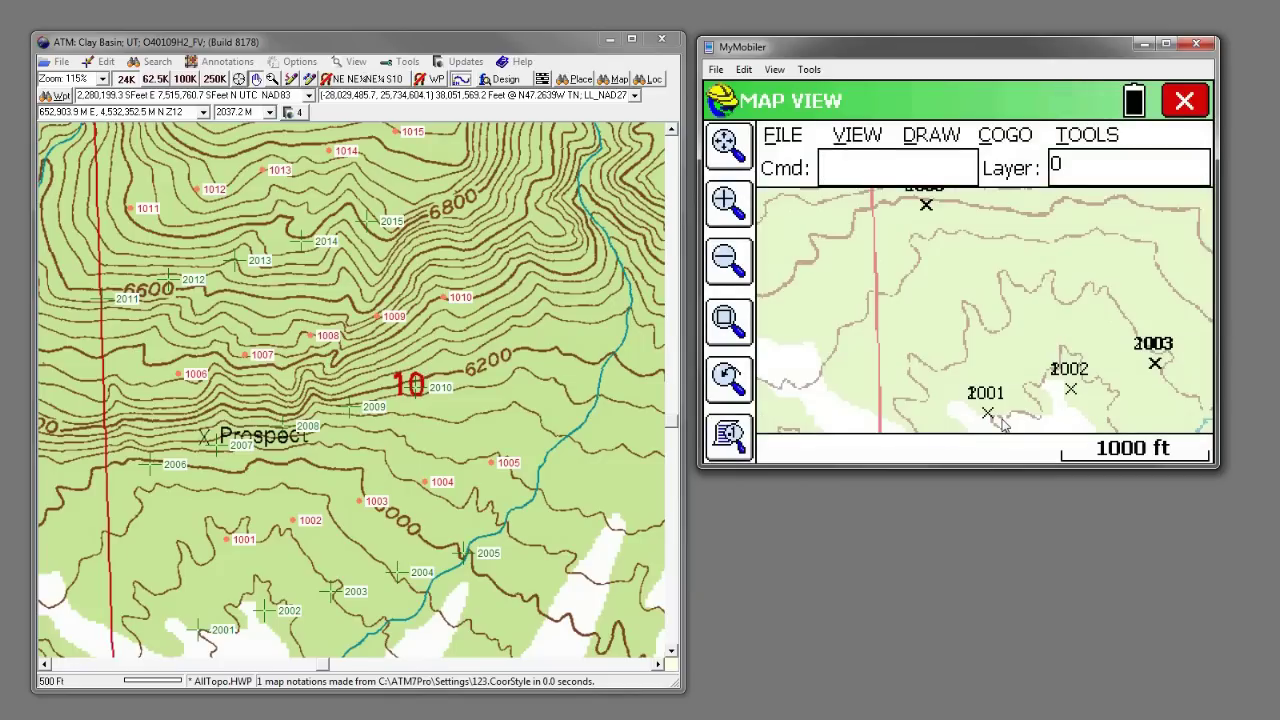
Step: Zoom the map in around point 2001, then around points 2014 and 2015
left_click_drag(993, 425, 966, 340)
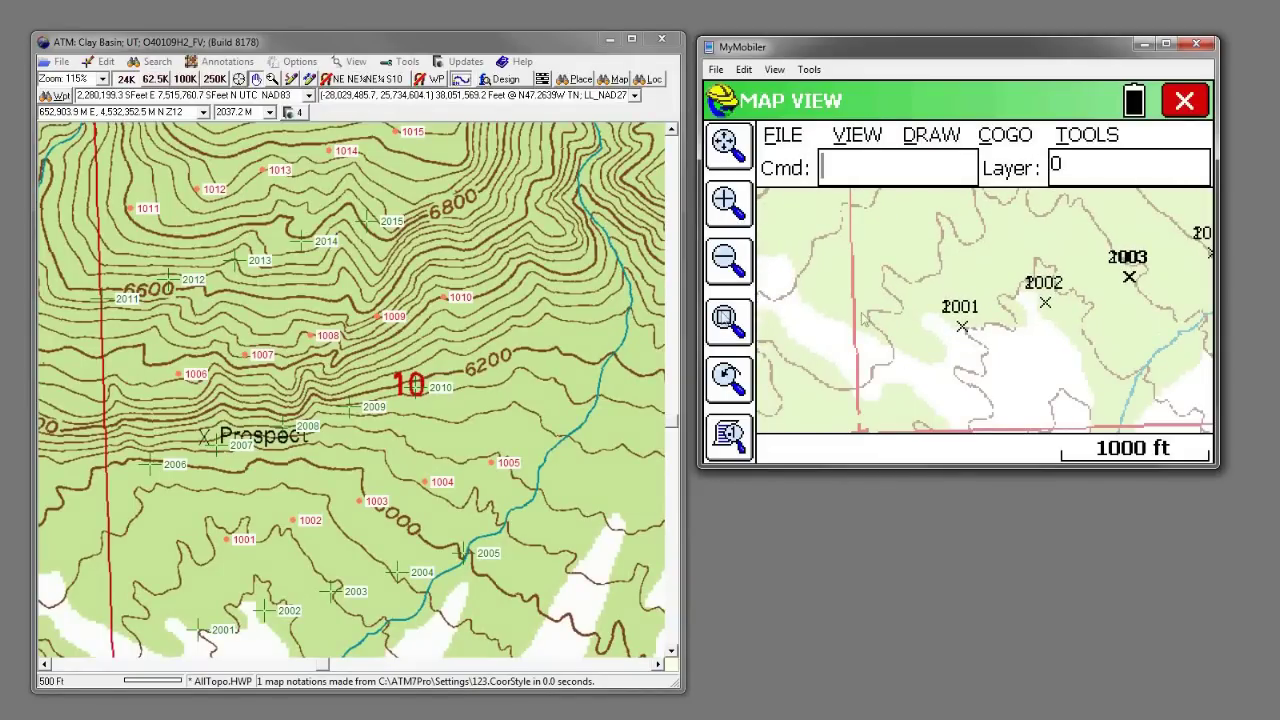
left_click_drag(954, 310, 970, 340)
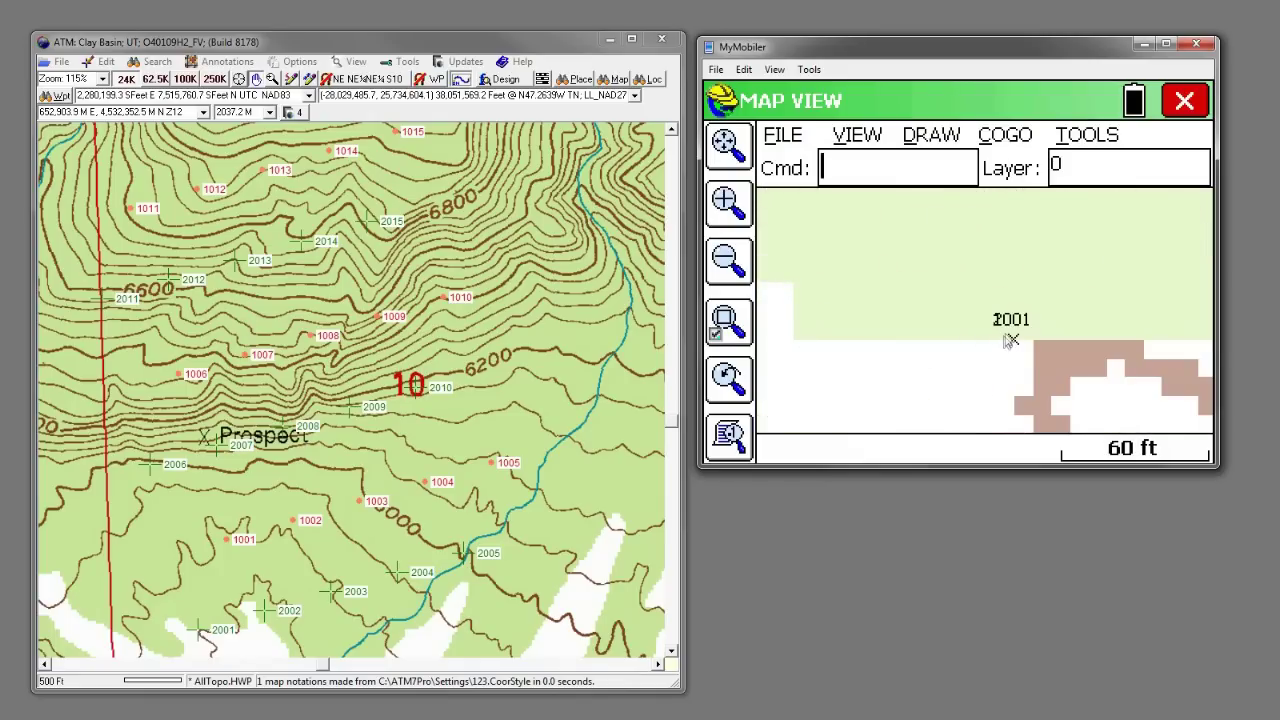
left_click_drag(1006, 338, 1026, 354)
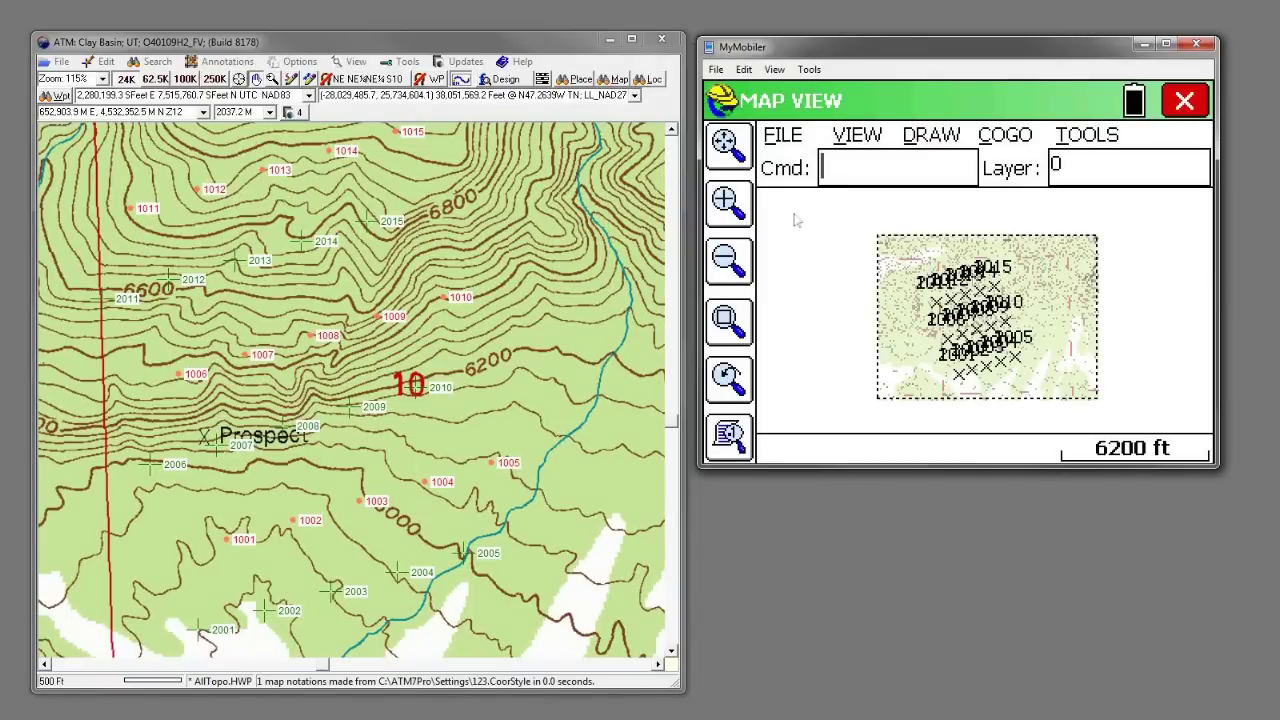
left_click(720, 335)
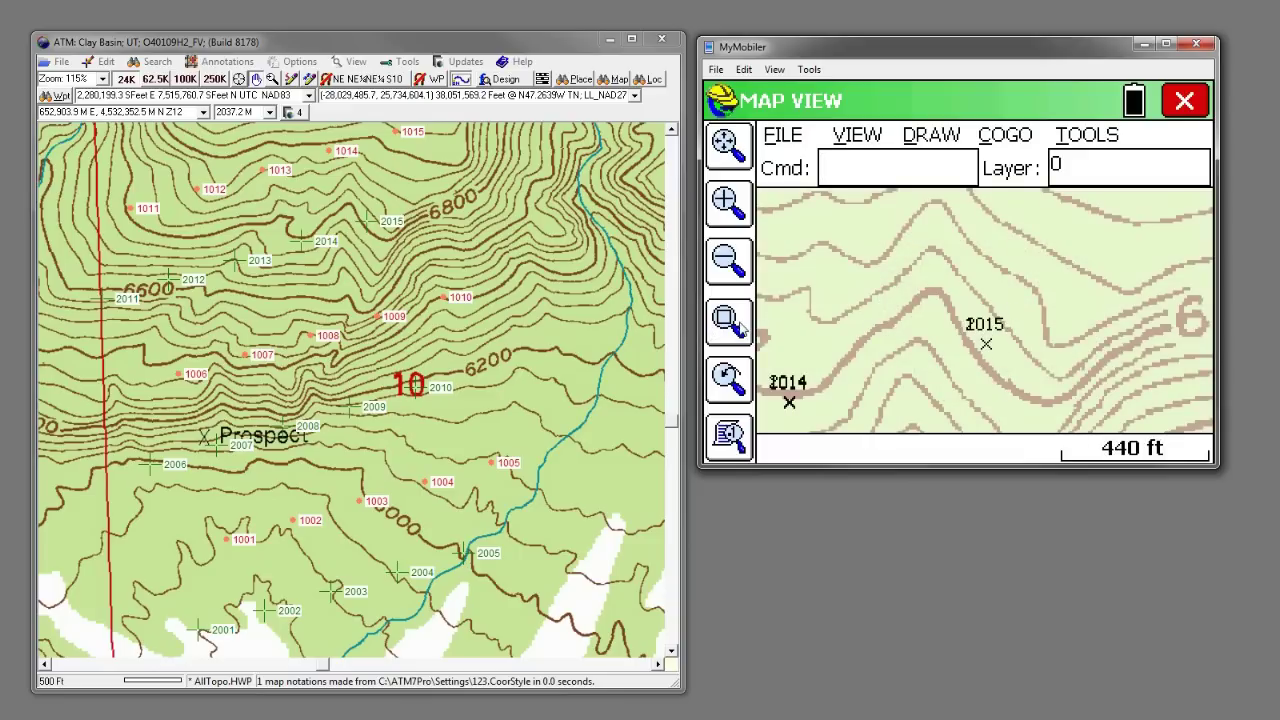
left_click(998, 140)
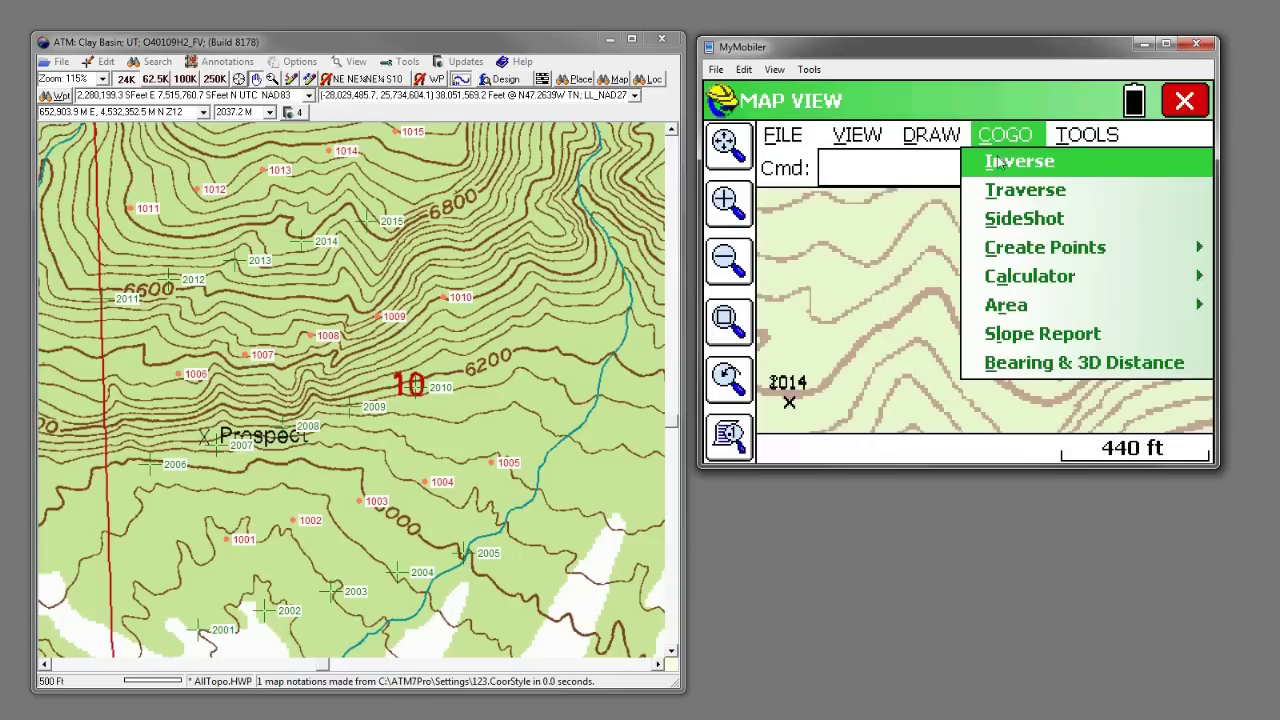
Step: Inverse from point 2015 to point 1015, reading 1.2091 ft at N78°33'02"E
left_click(998, 163)
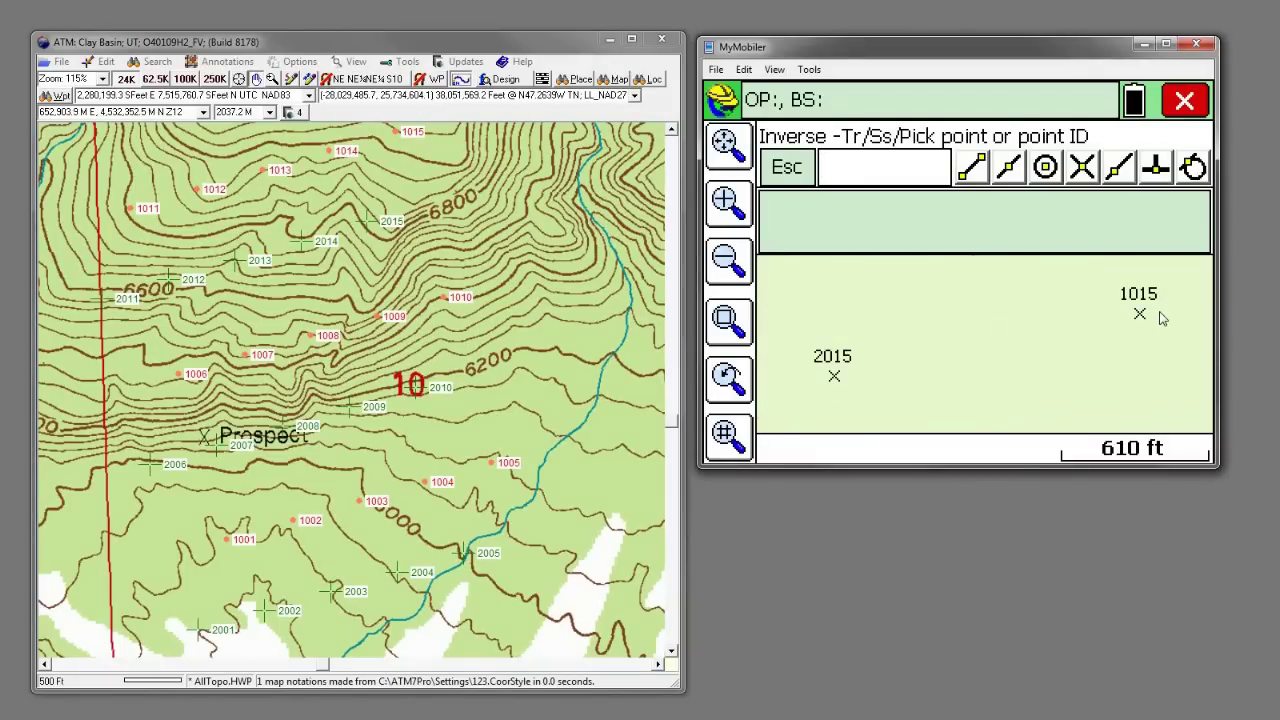
left_click(836, 379)
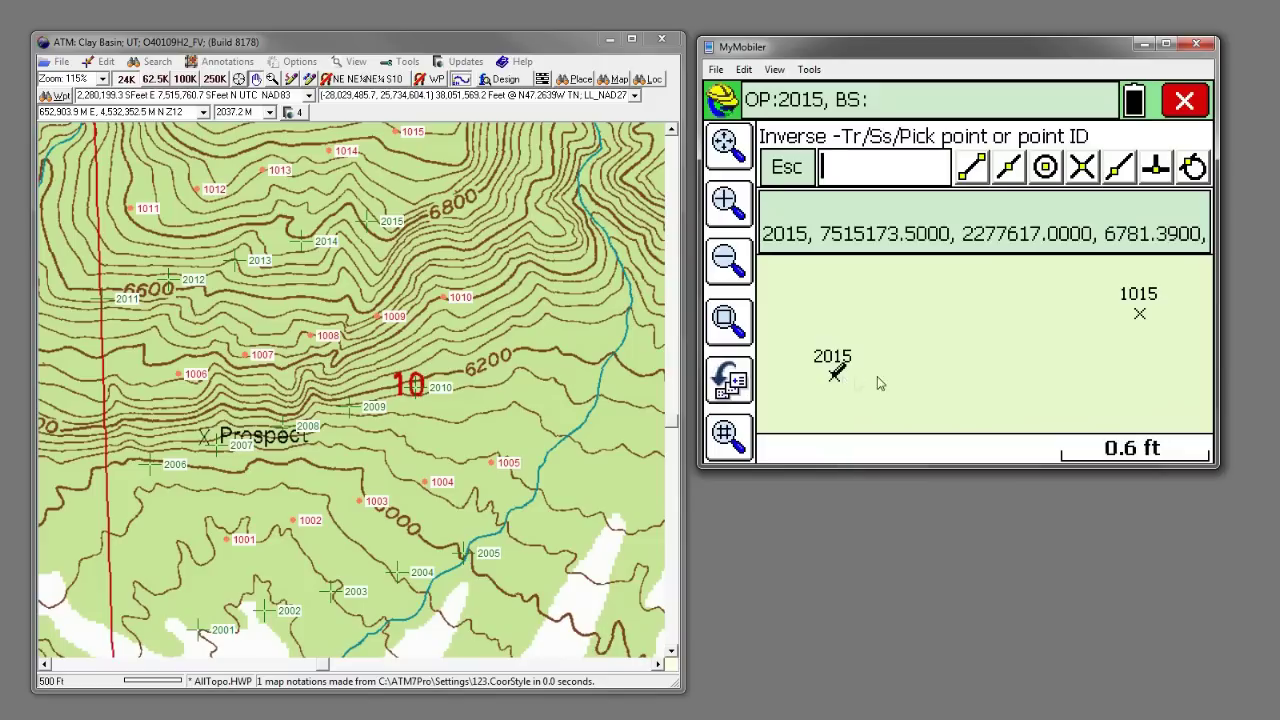
left_click(1141, 317)
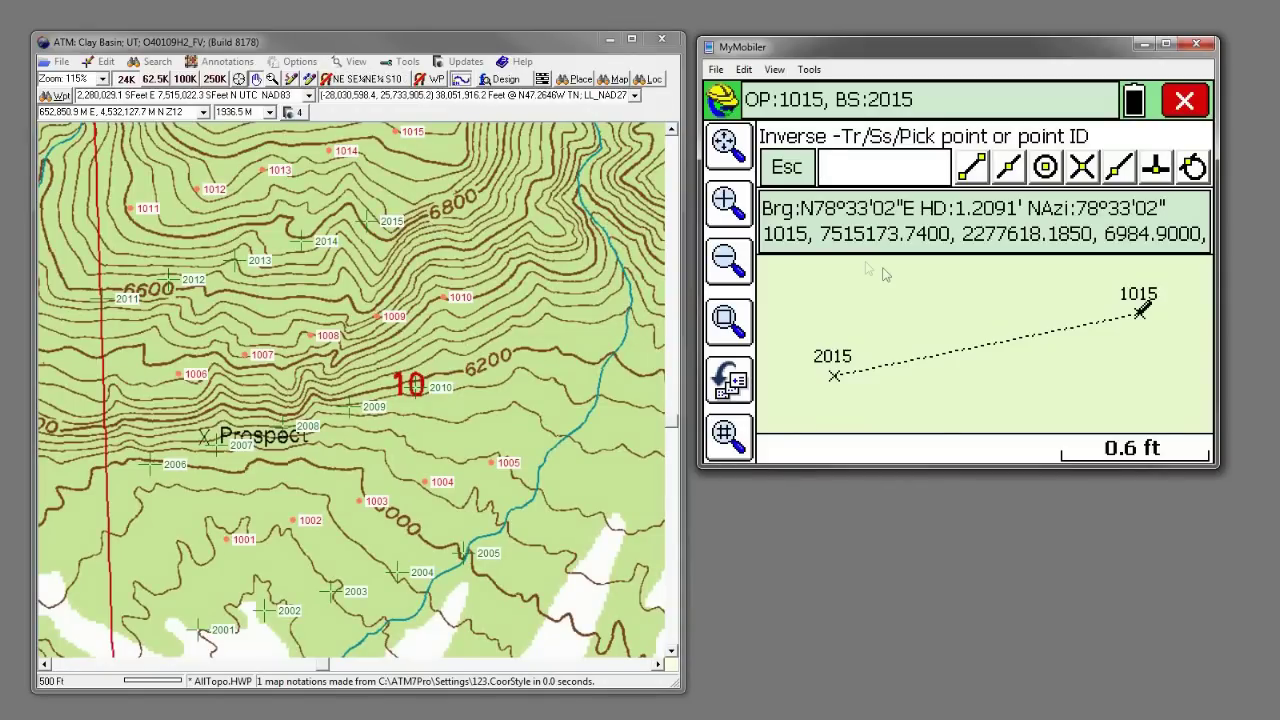
left_click(788, 168)
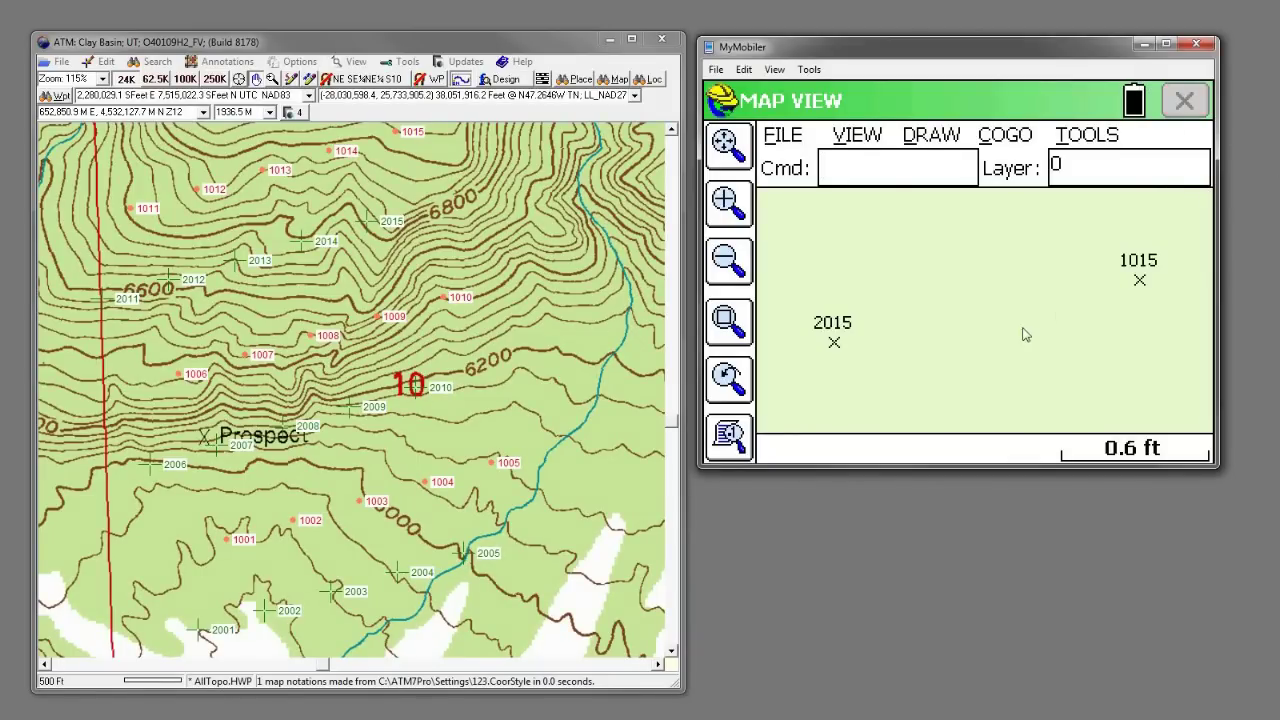
Step: Create job MC2.crd from MC1.crd with US Survey Feet and USA/NAD83/UT Central settings
left_click(769, 160)
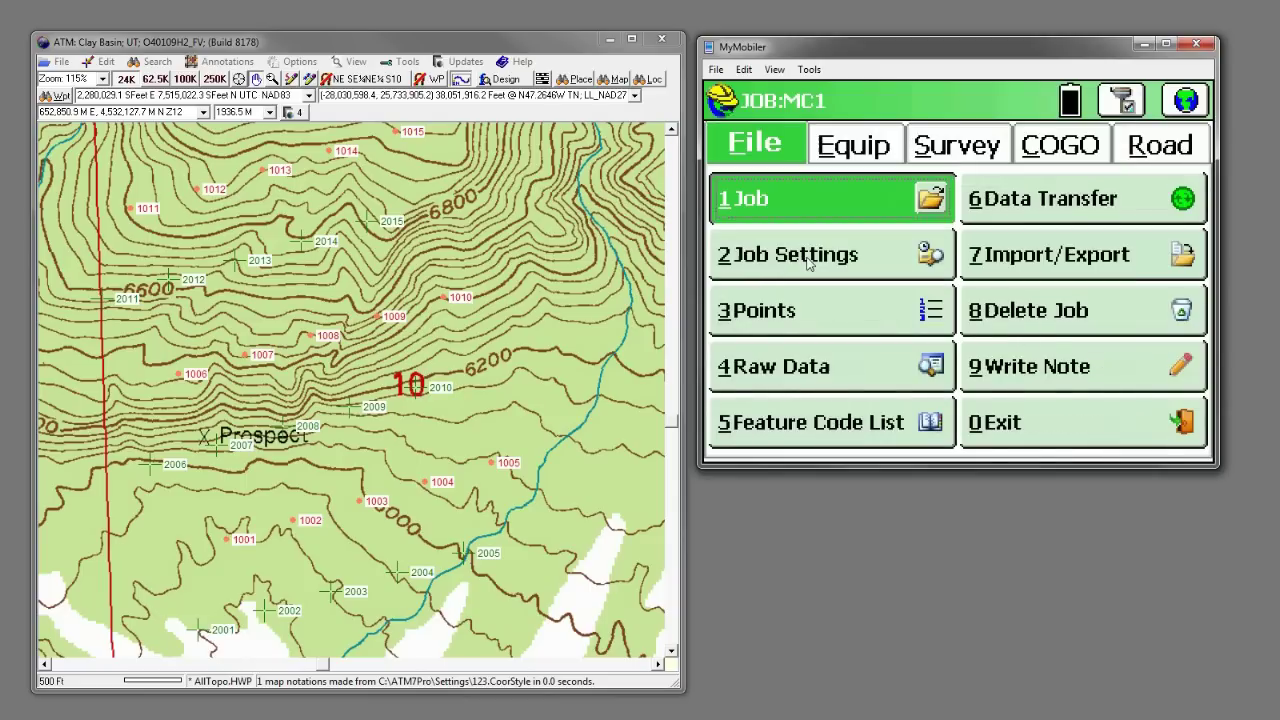
left_click(848, 209)
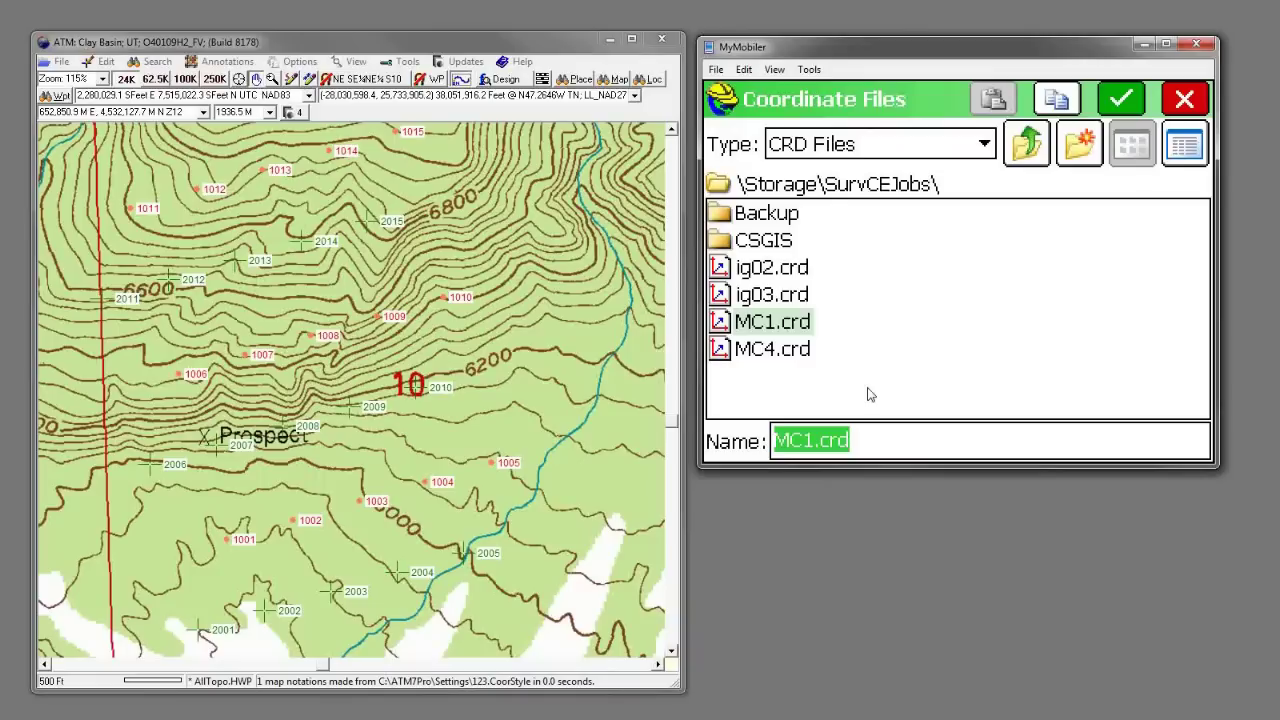
left_click(806, 448)
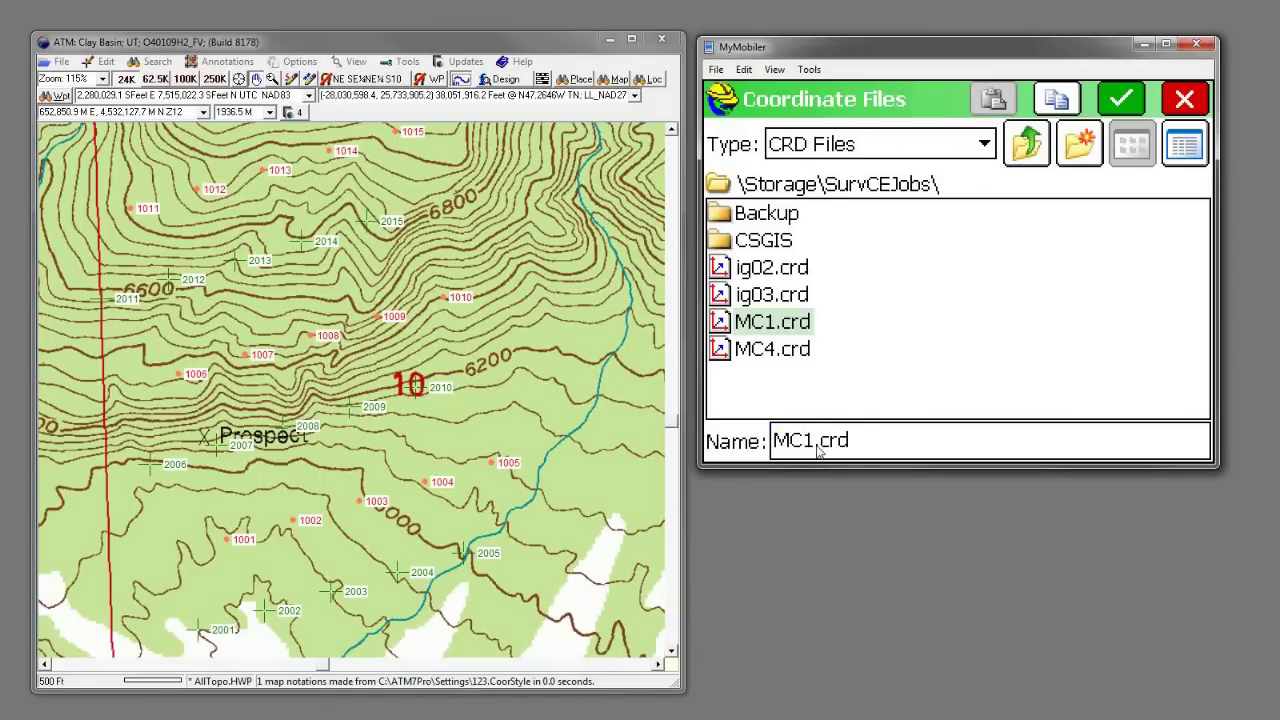
key("BackSpace")
type("2")
left_click(1140, 104)
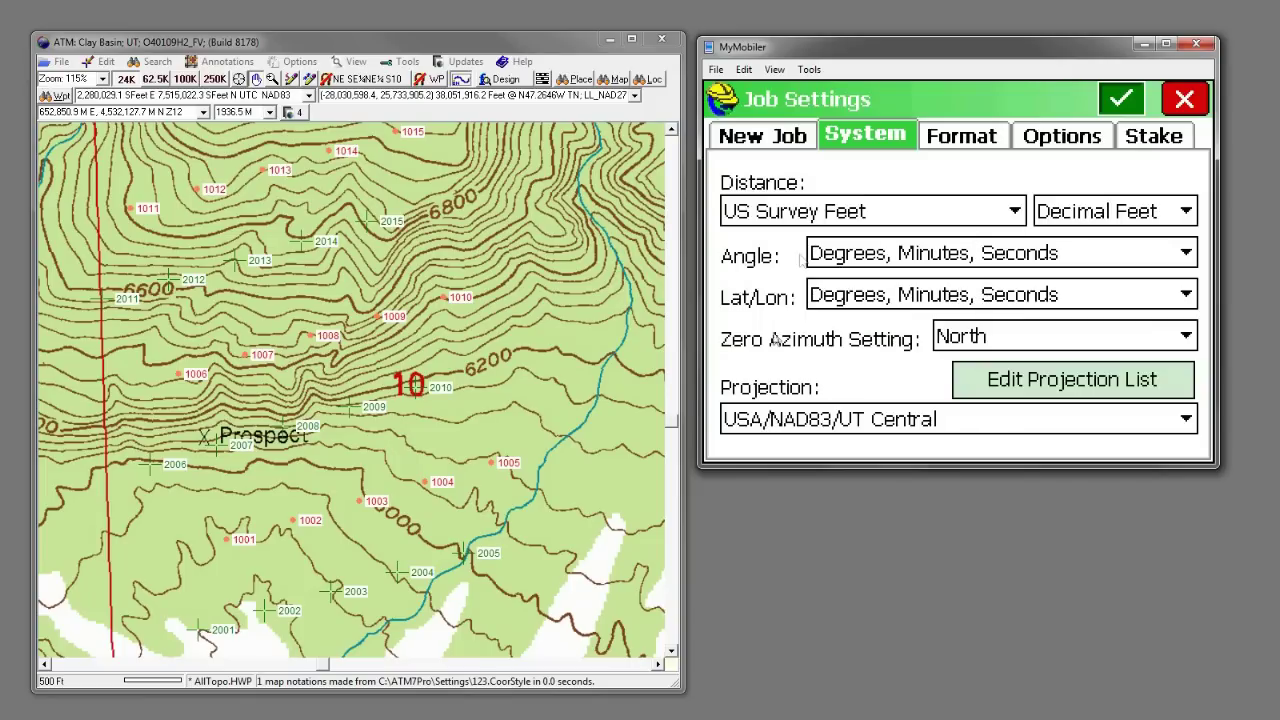
left_click(1112, 104)
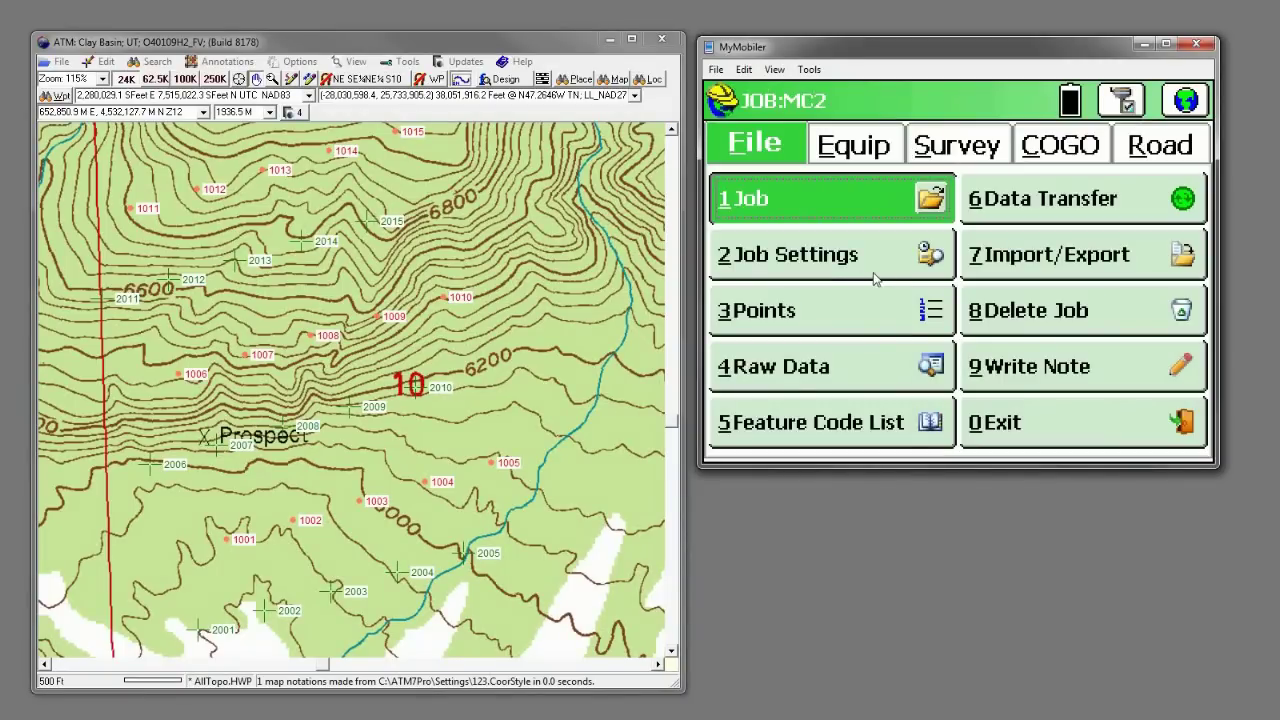
left_click(1066, 260)
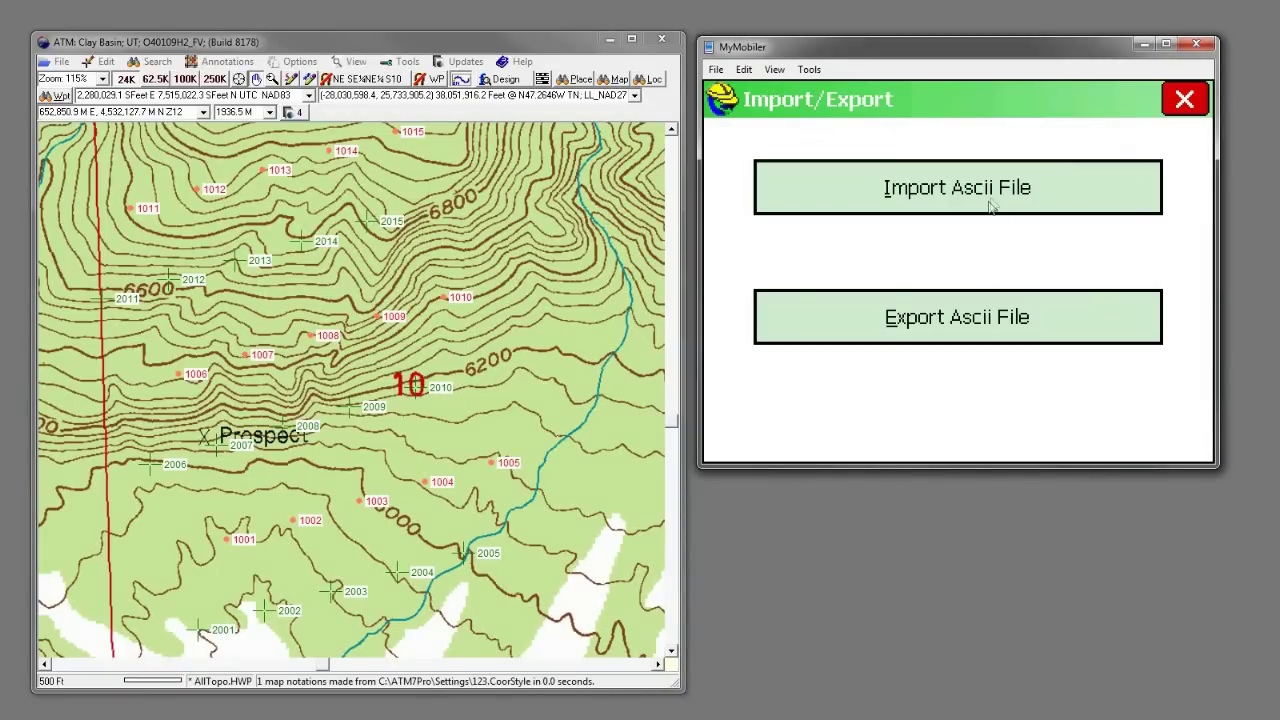
Step: Import the 30 points of ClaimCornersFound.txt into MC2.crd using P,X,Y,Z,D format
left_click(991, 205)
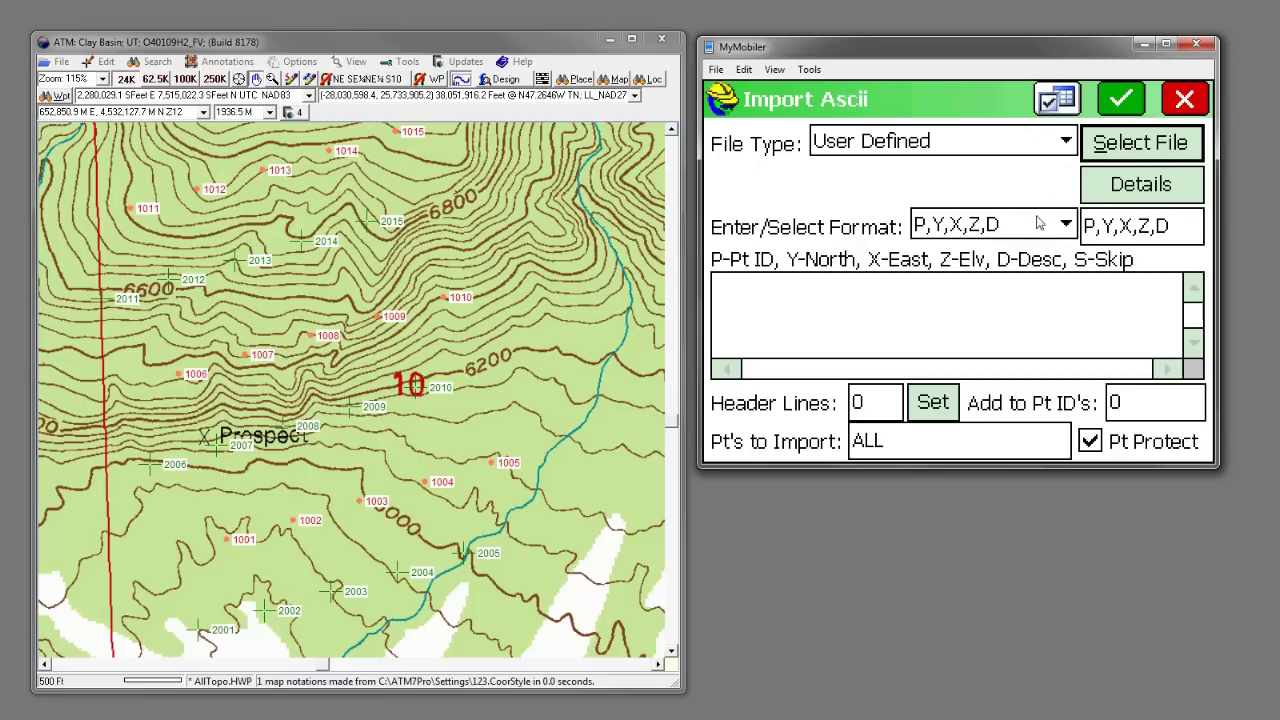
left_click(1027, 143)
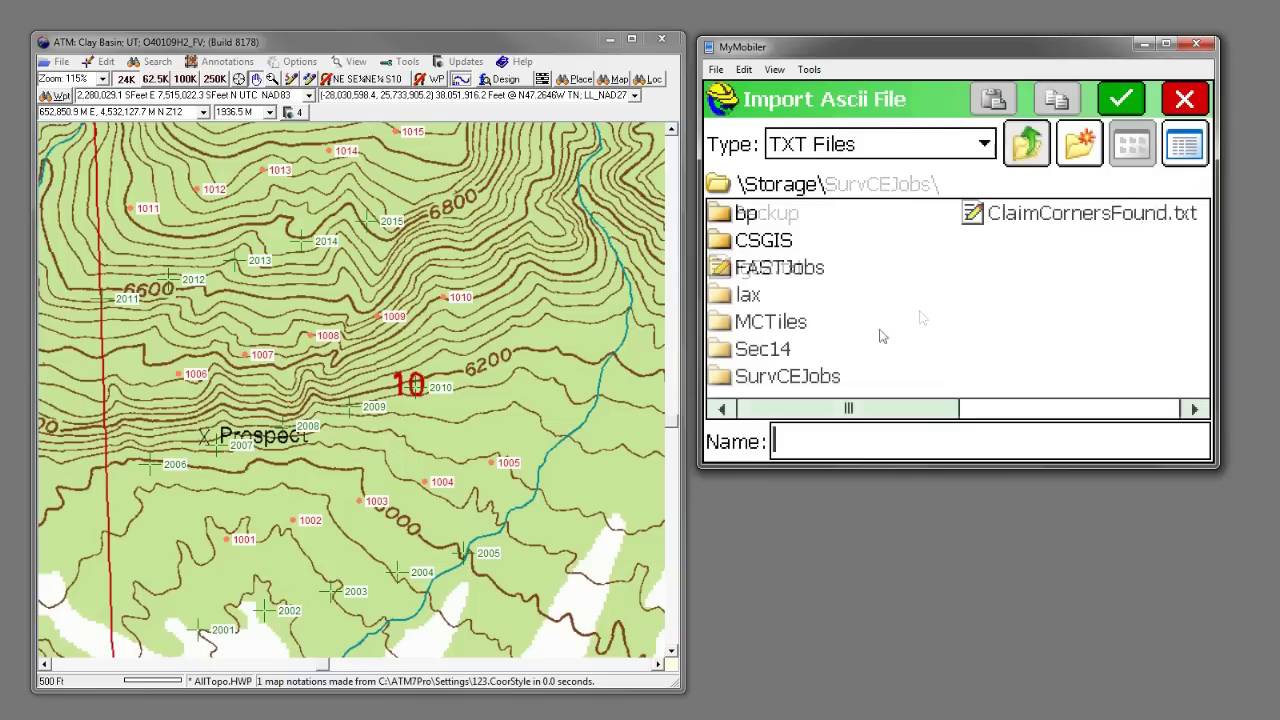
left_click(992, 214)
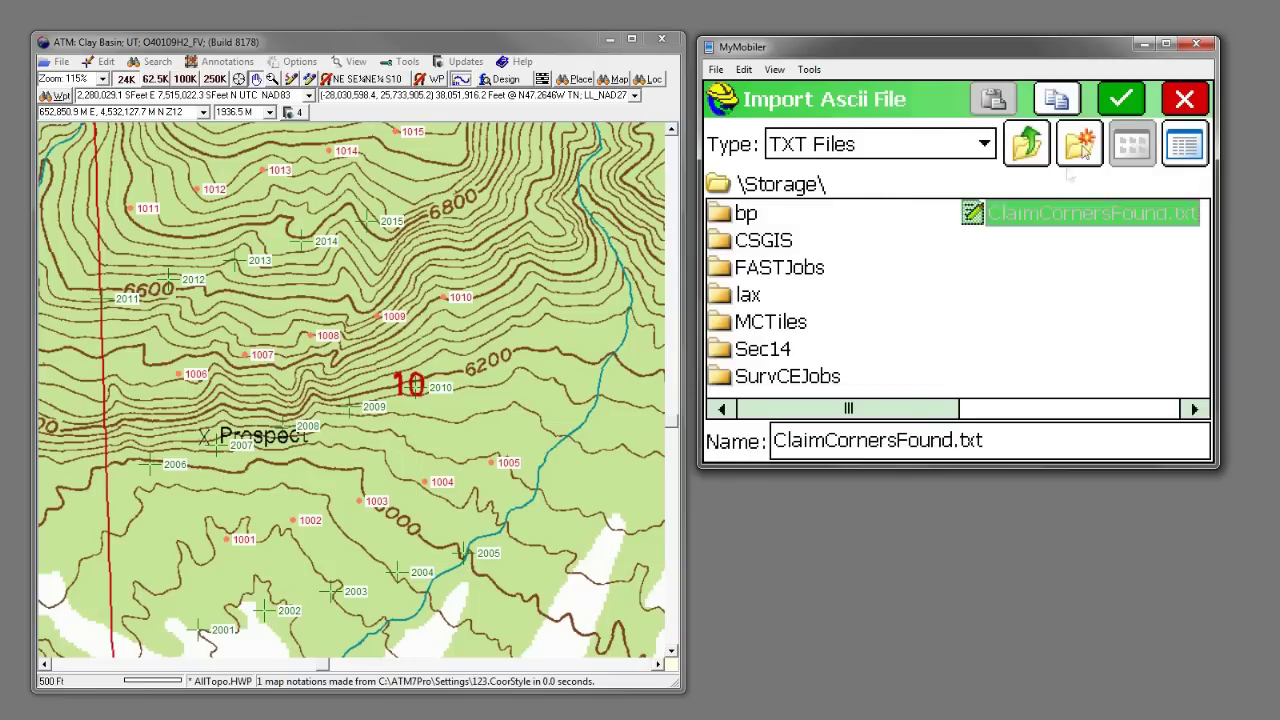
left_click(1120, 100)
left_click(1068, 229)
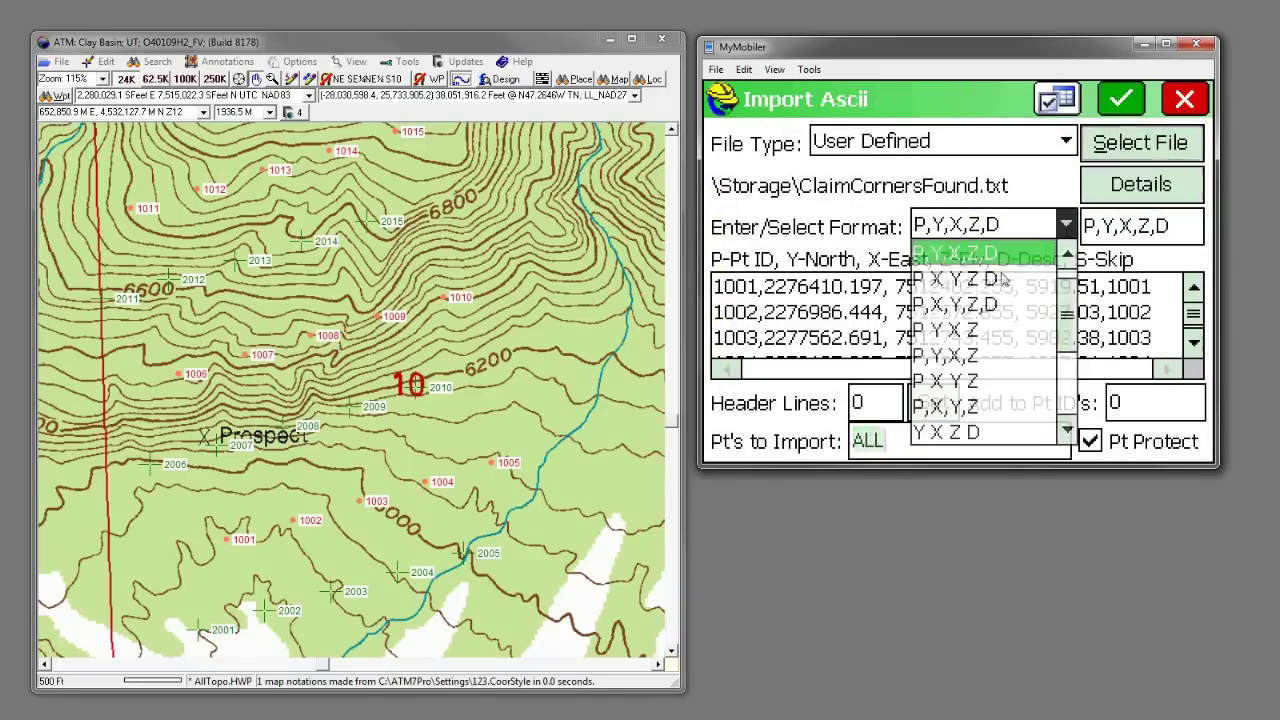
left_click(962, 305)
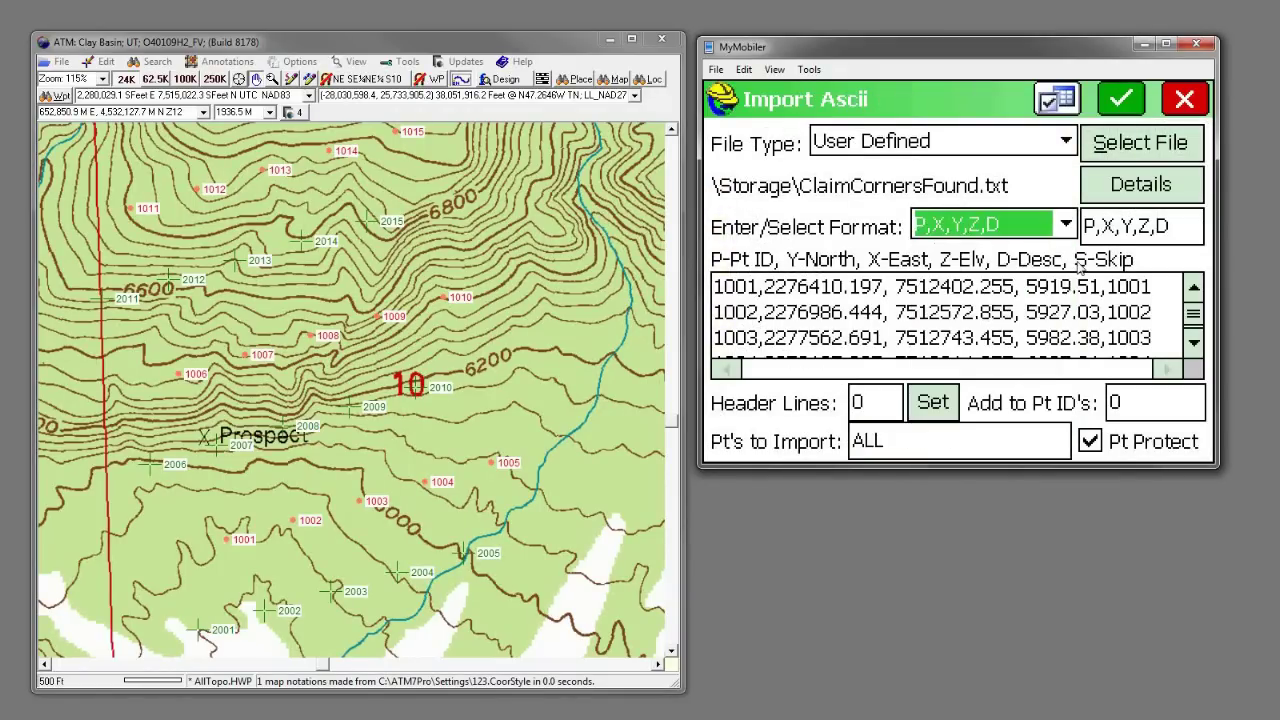
left_click(1124, 106)
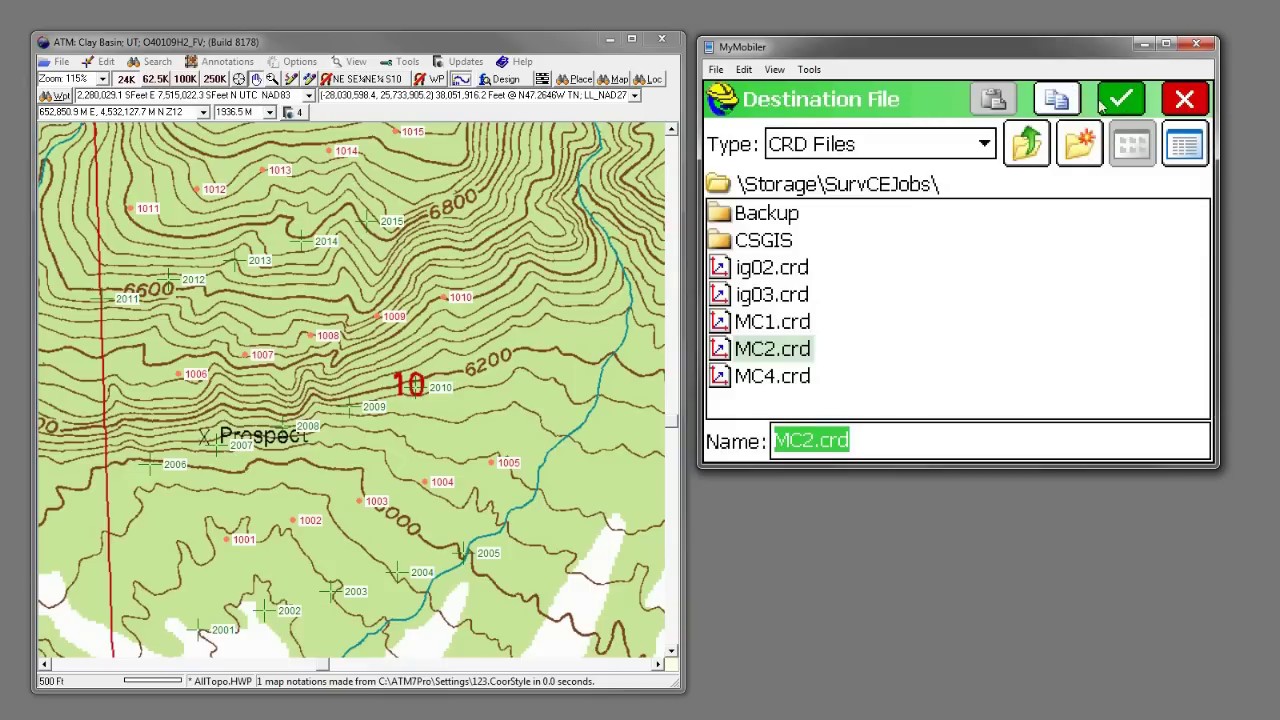
left_click(1114, 101)
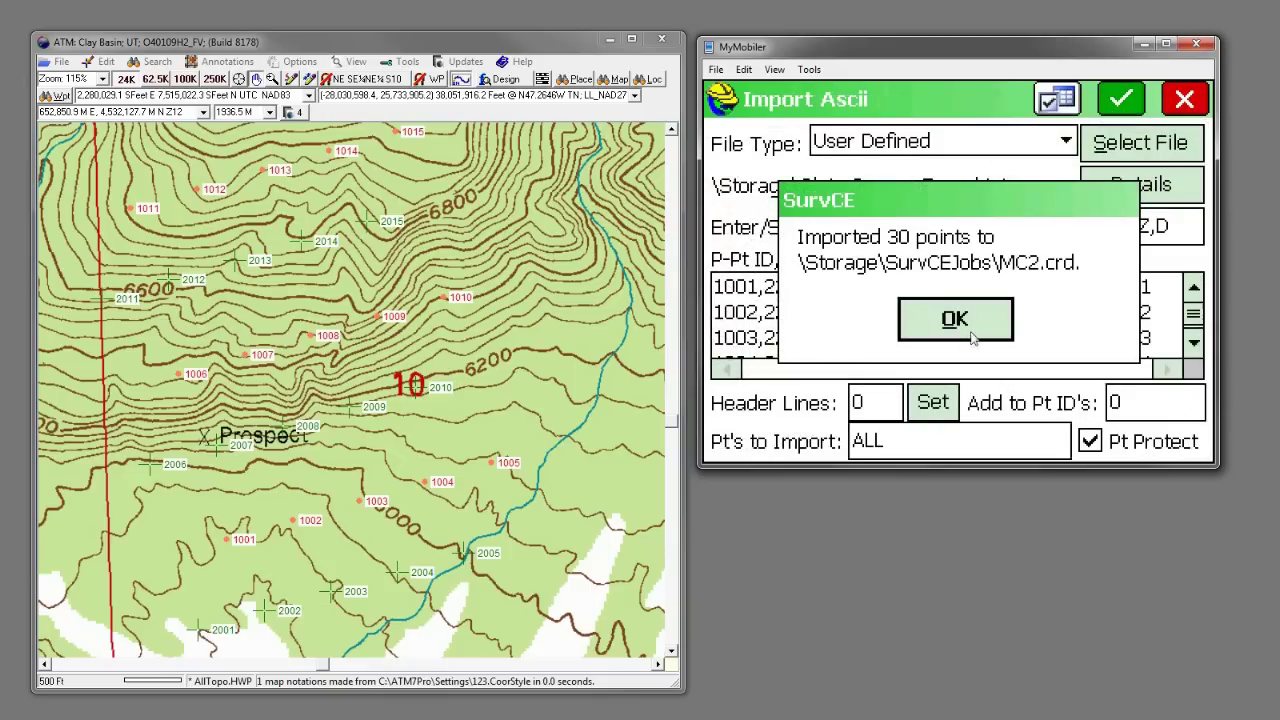
left_click(970, 338)
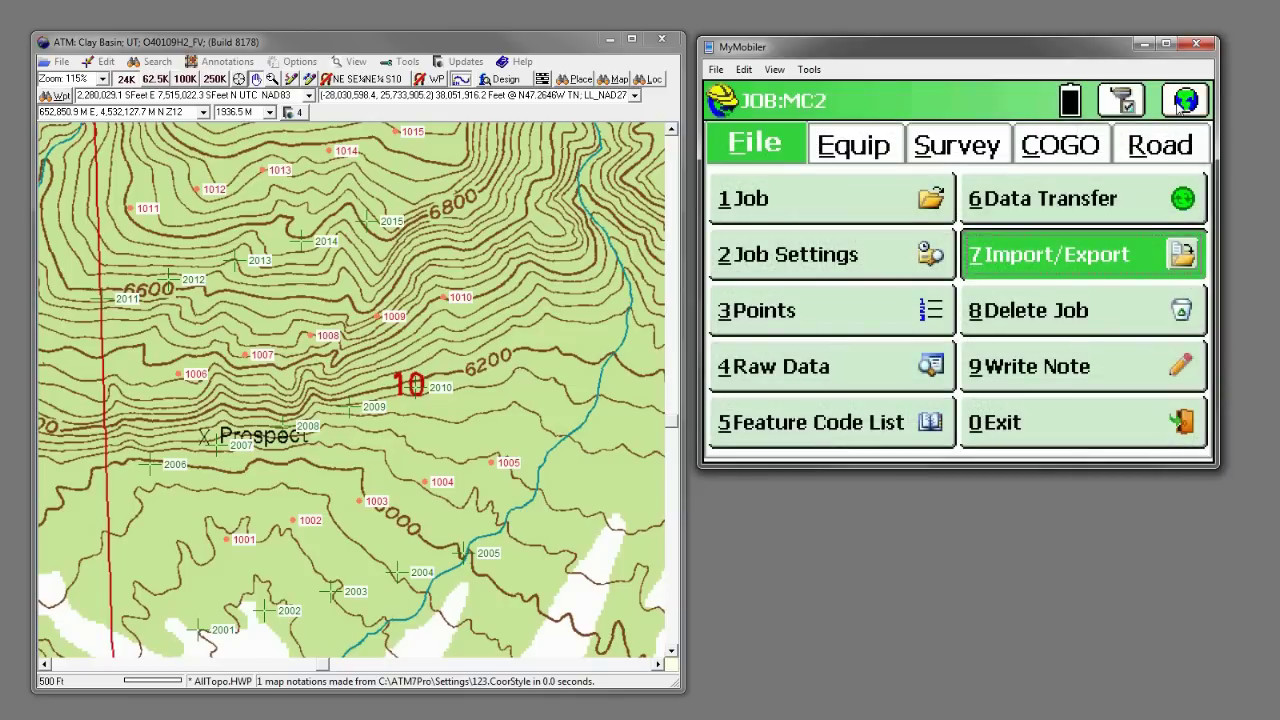
Step: Zoom the map onto points 1001–1003 and 2001–2003 to review the import
left_click(731, 148)
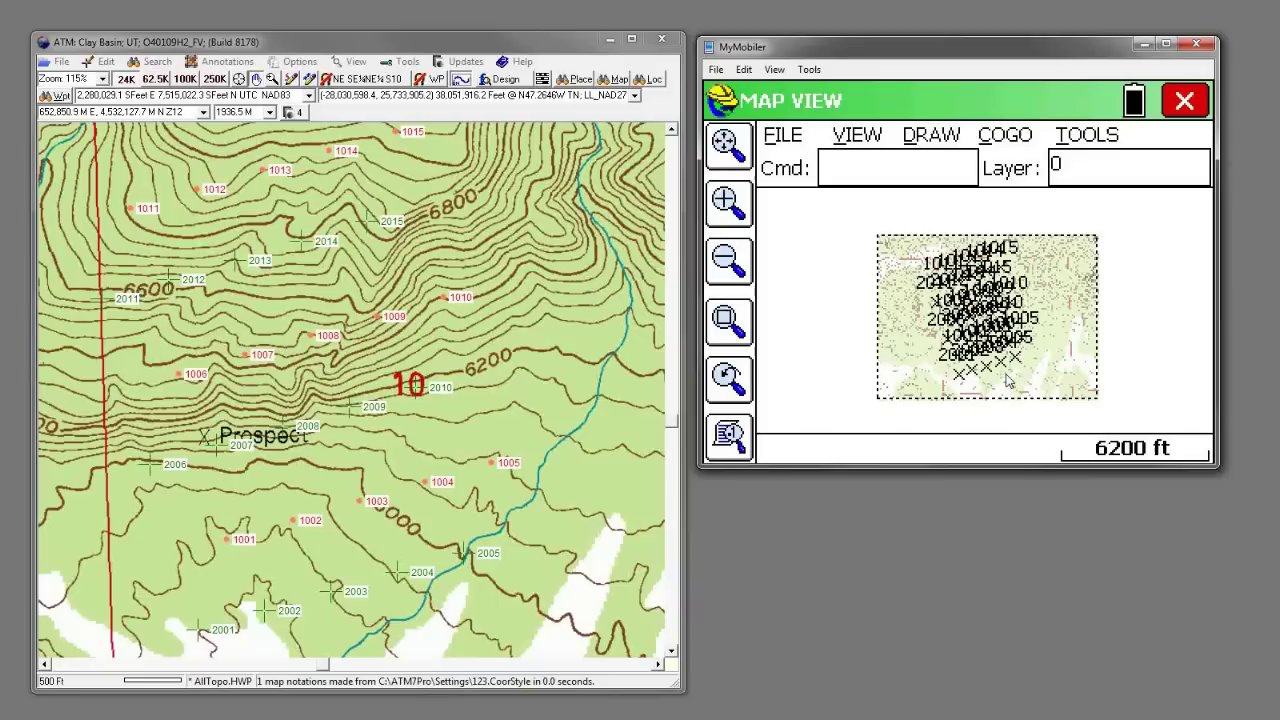
left_click(731, 325)
left_click_drag(996, 392, 997, 394)
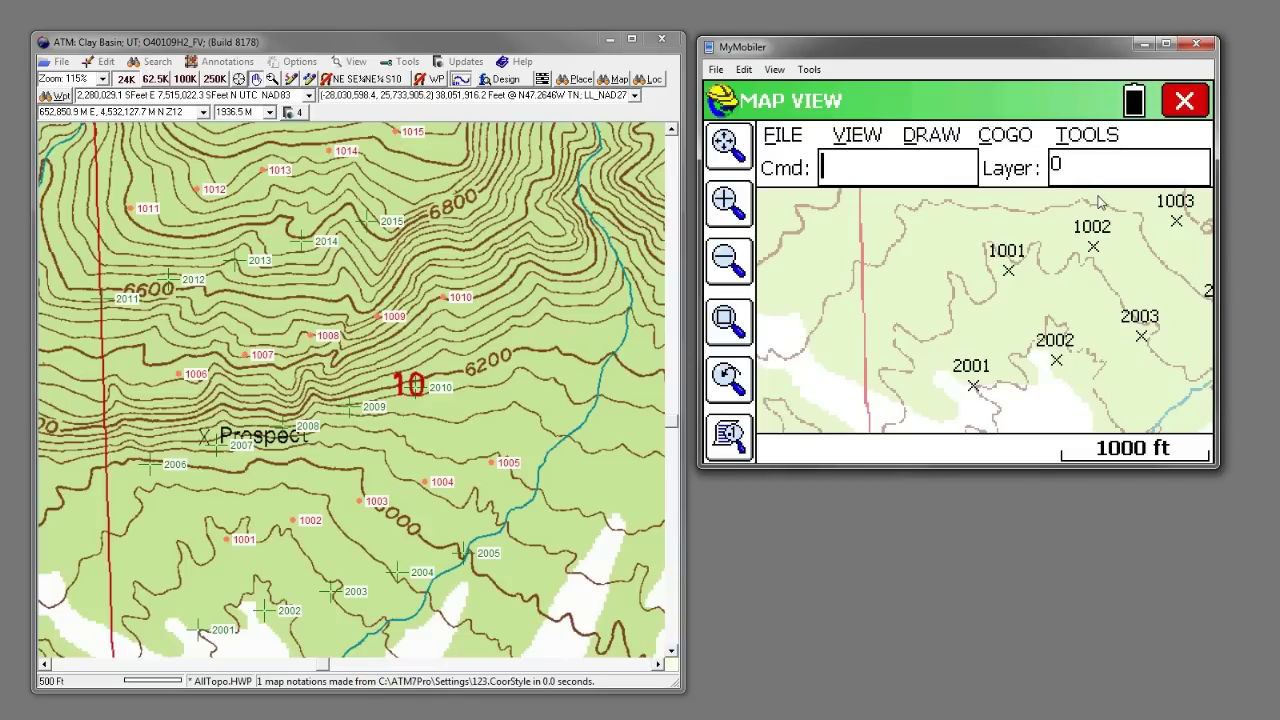
left_click(1192, 105)
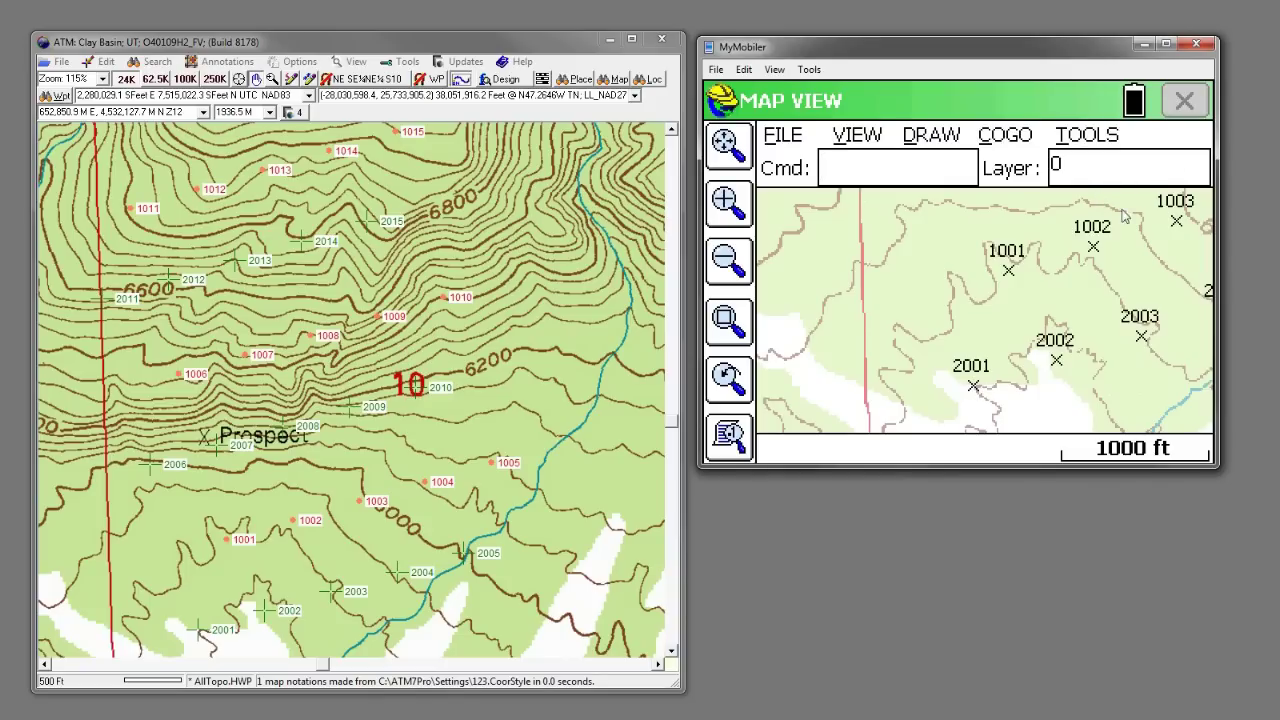
left_click(1085, 162)
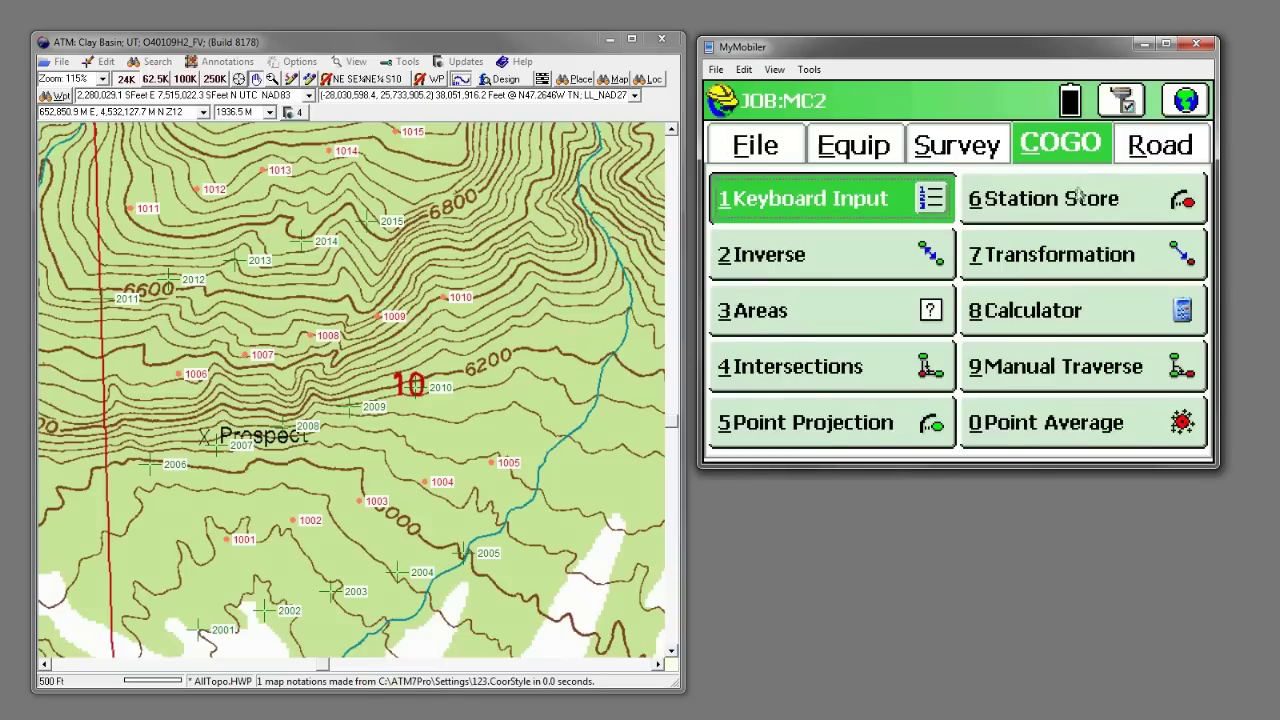
Step: Start a Plane Similarity align transformation with the point pair 1001→2001
left_click(1055, 270)
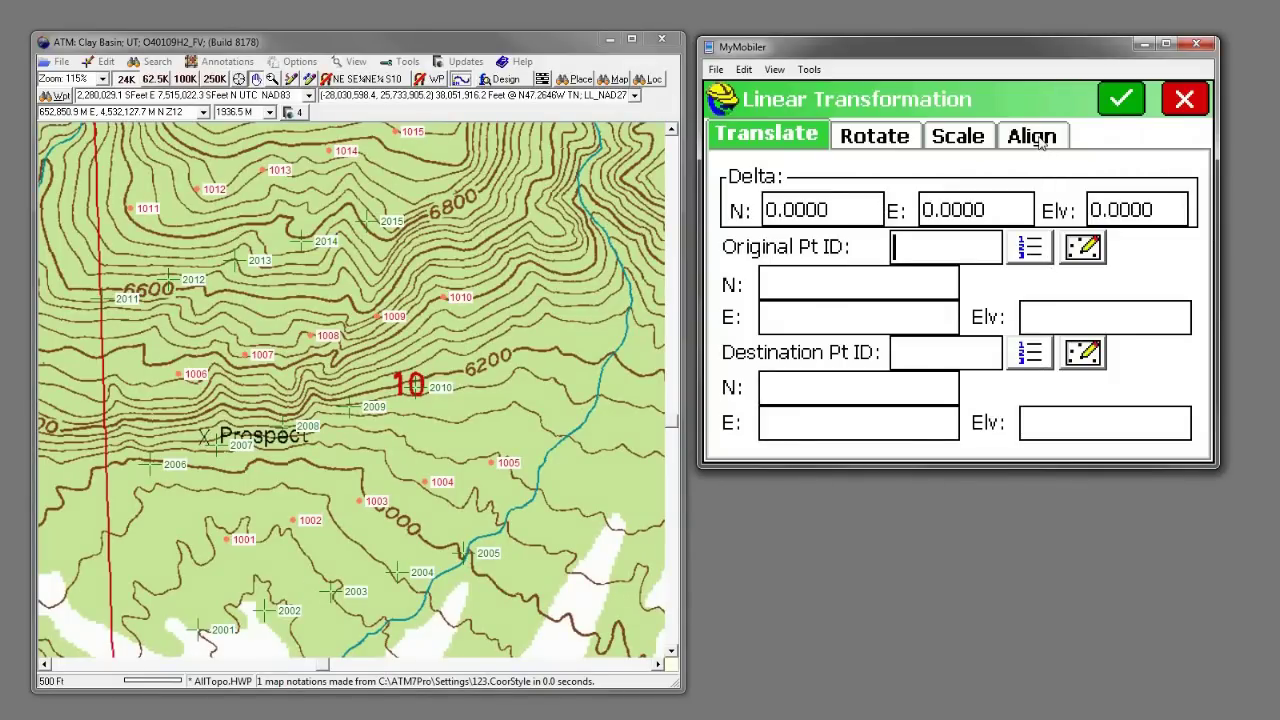
left_click(1040, 142)
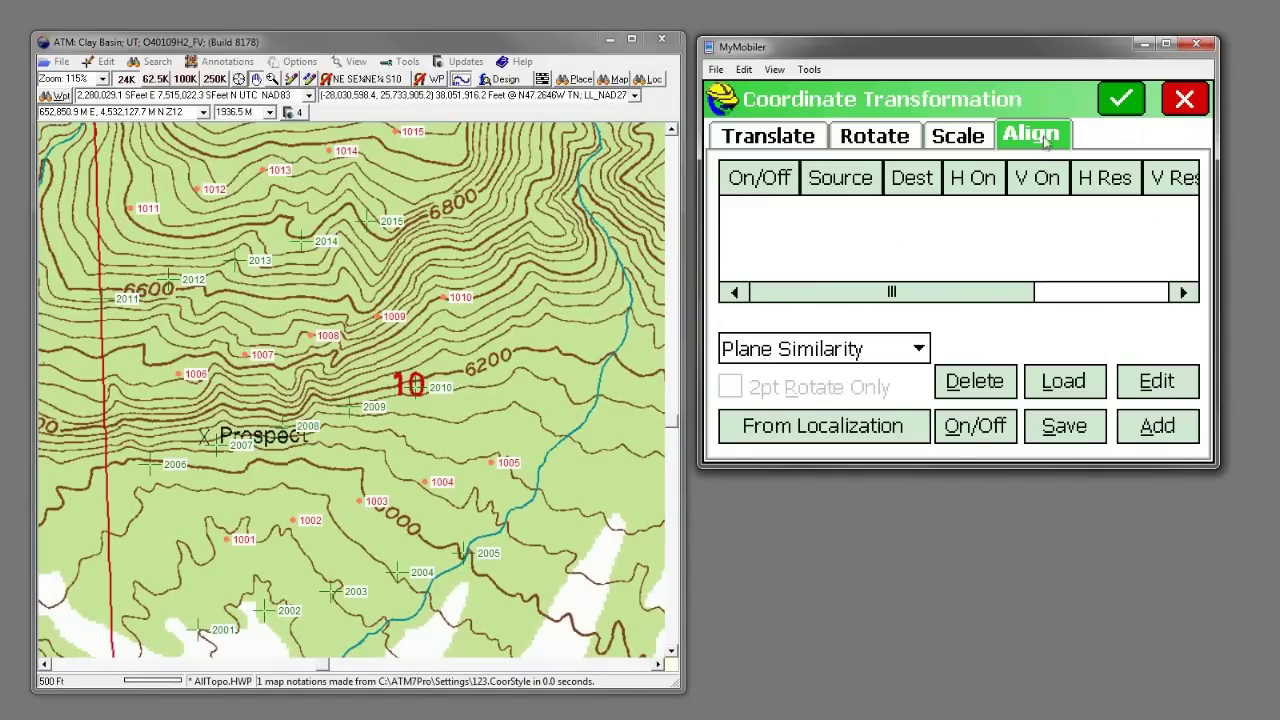
left_click(1180, 428)
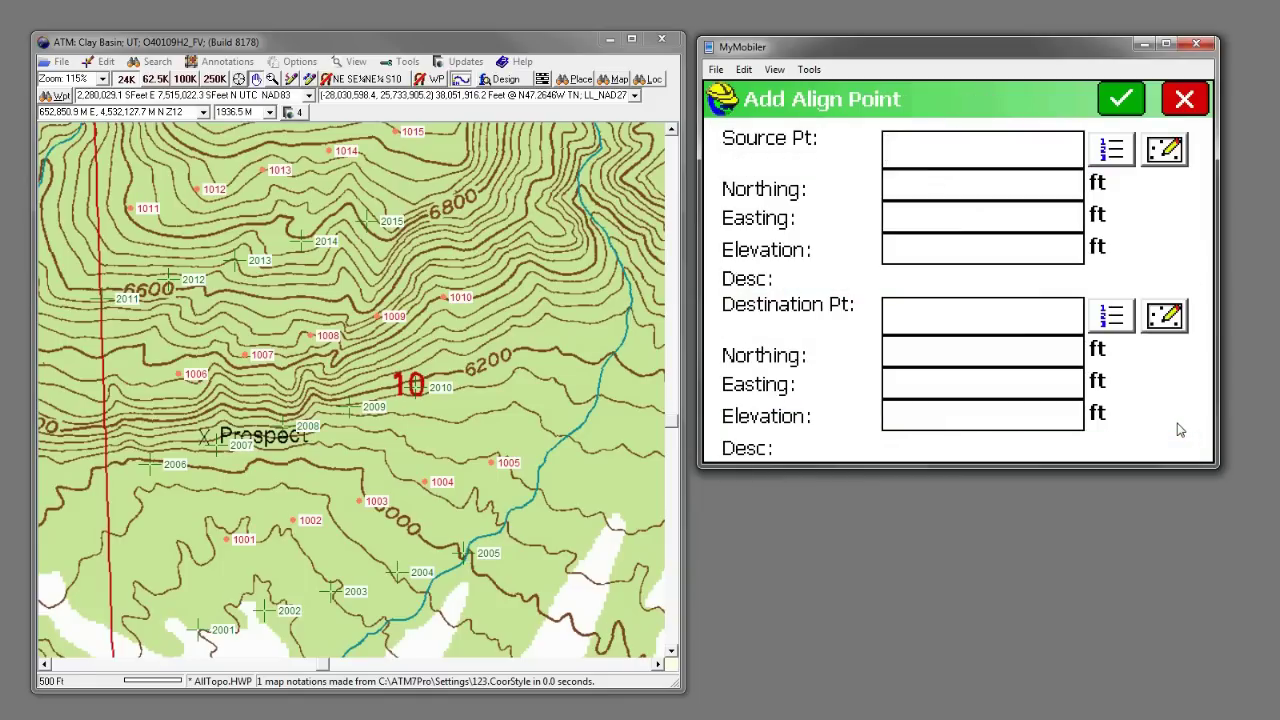
type("1000")
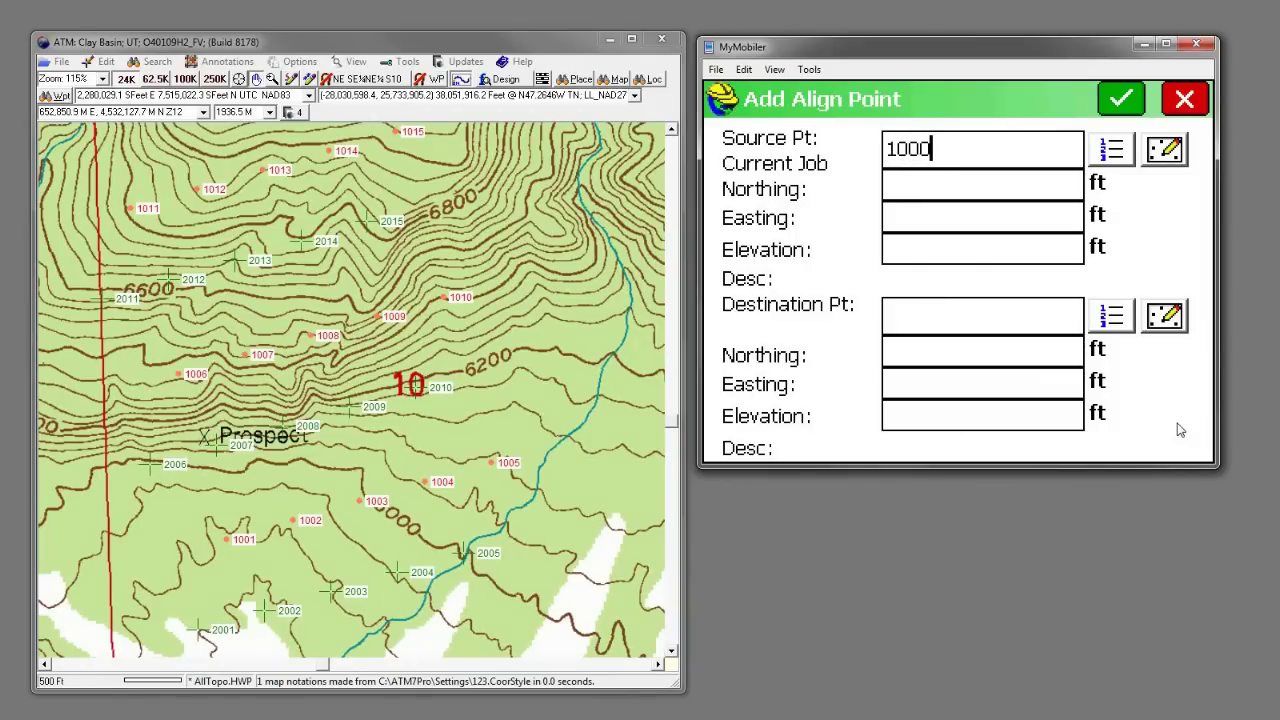
type("1")
key("BackSpace")
key("BackSpace")
type("1")
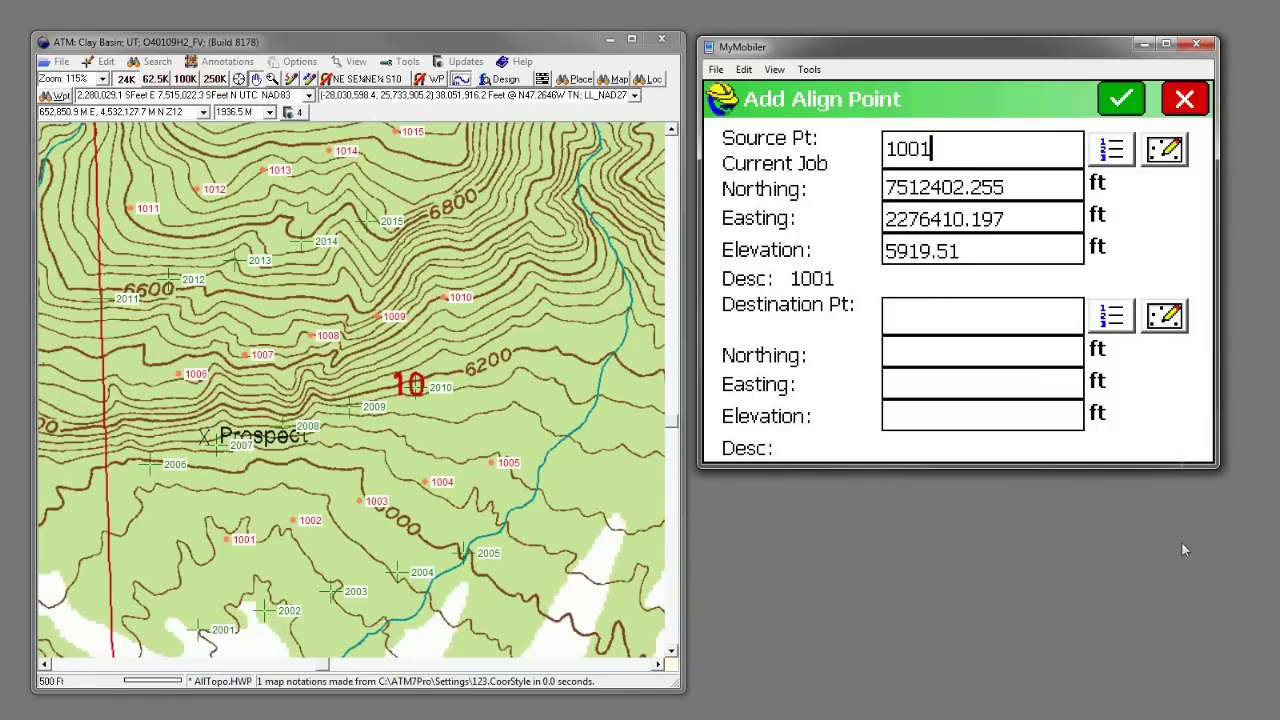
left_click(925, 325)
type("2001")
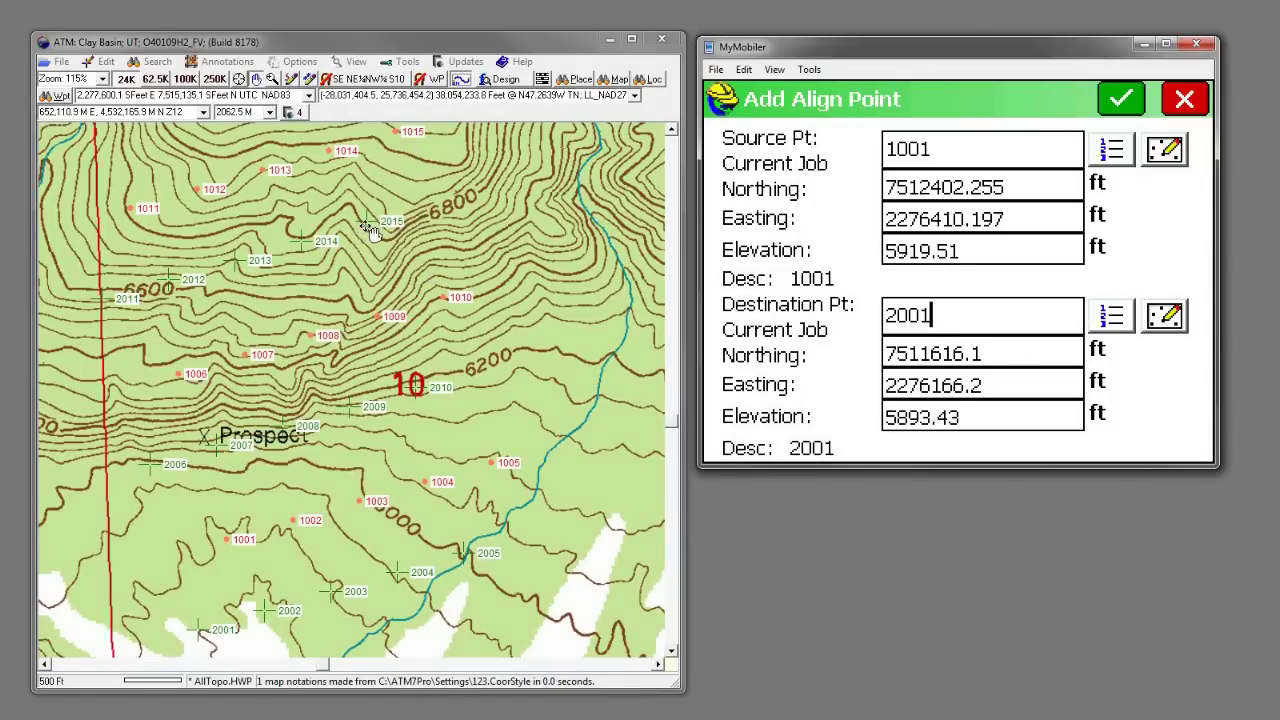
left_click(1120, 98)
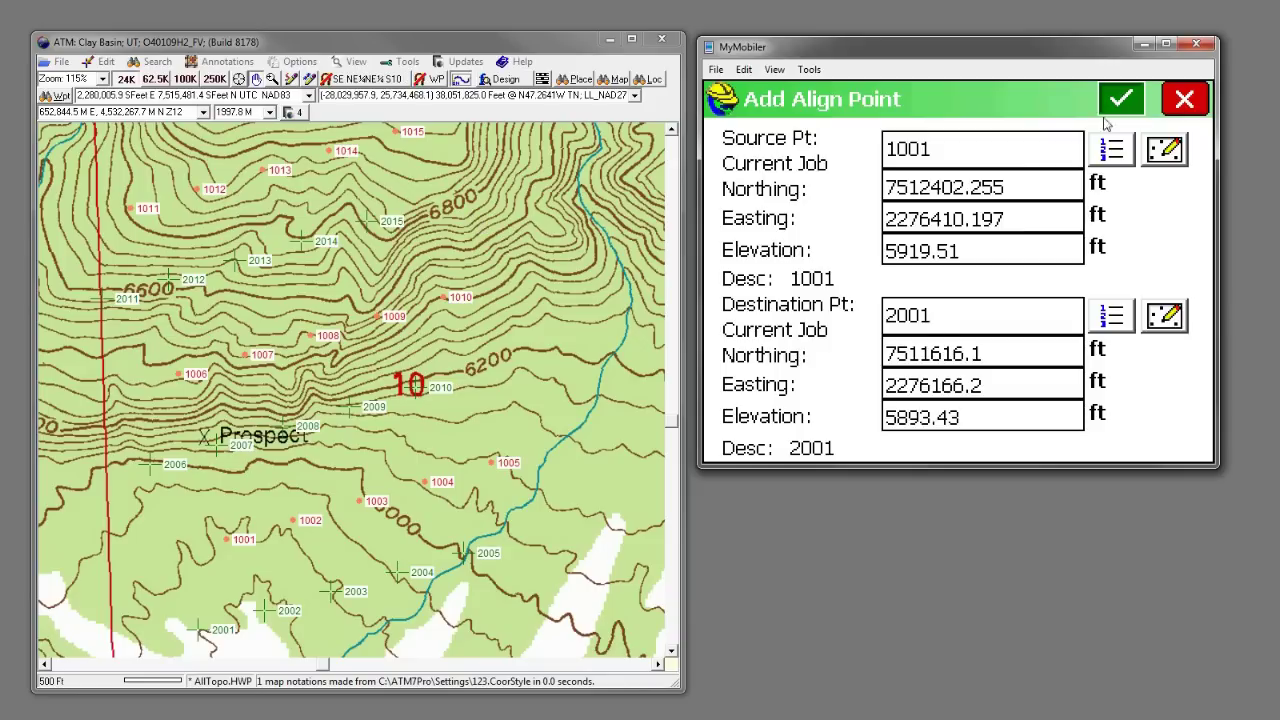
Step: Add the 1015→2015 point pair, giving scale 0.999826 and zero residuals
left_click(1153, 425)
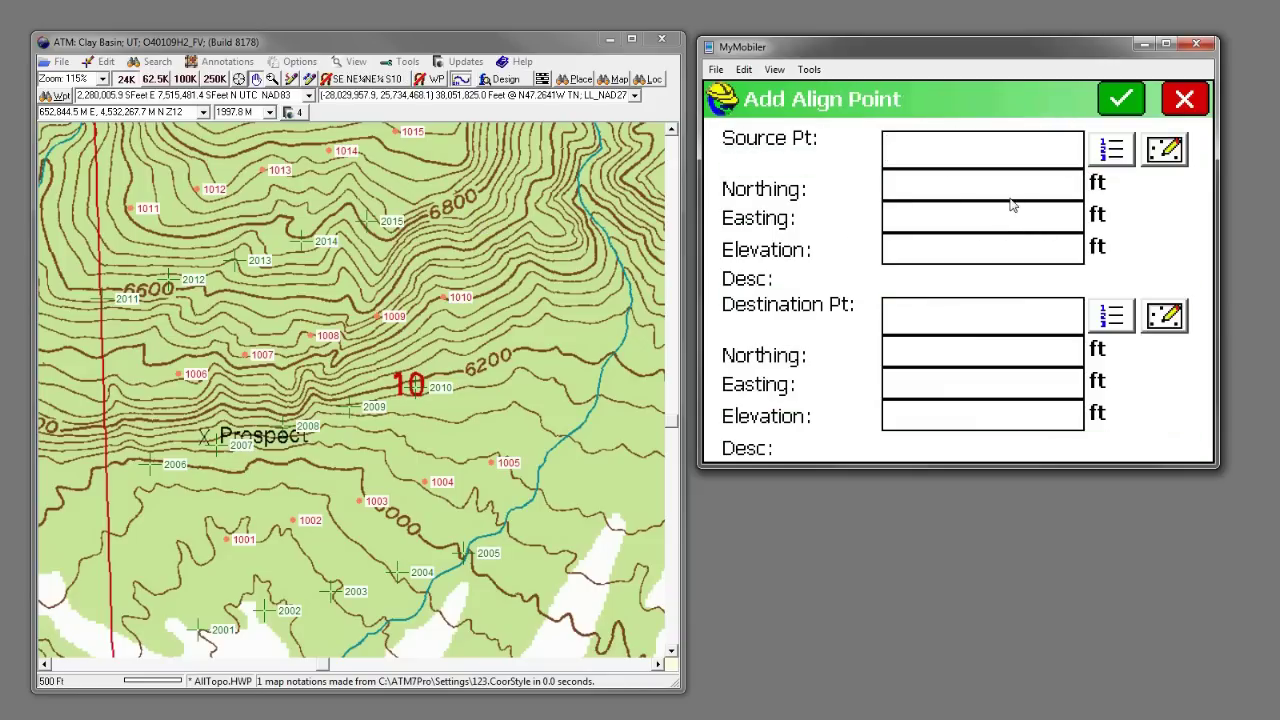
type("1015")
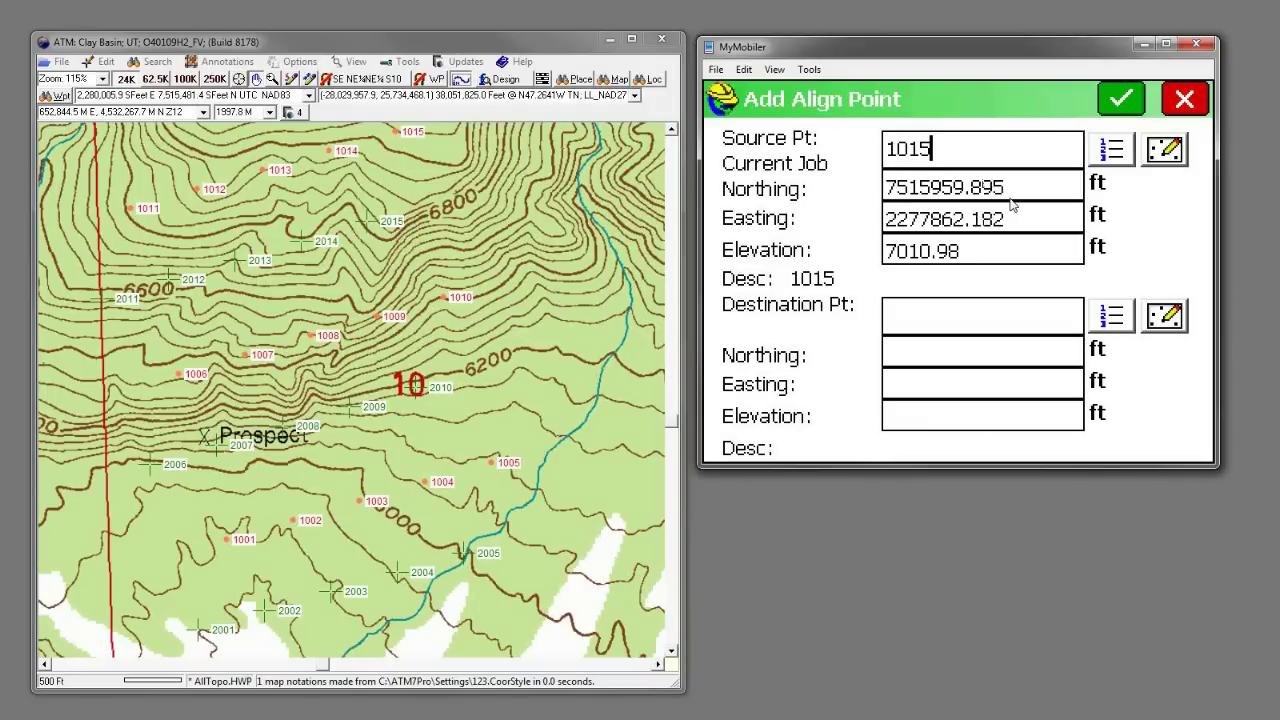
left_click(975, 320)
type("2015")
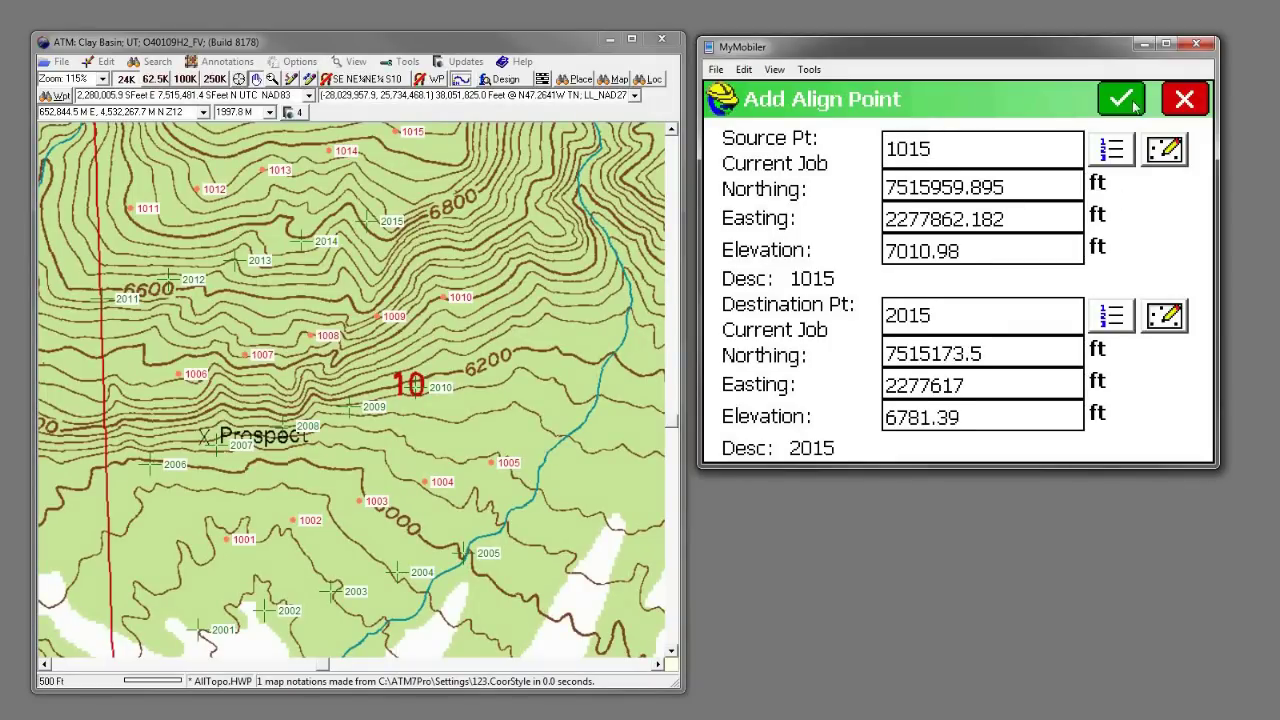
left_click(1132, 104)
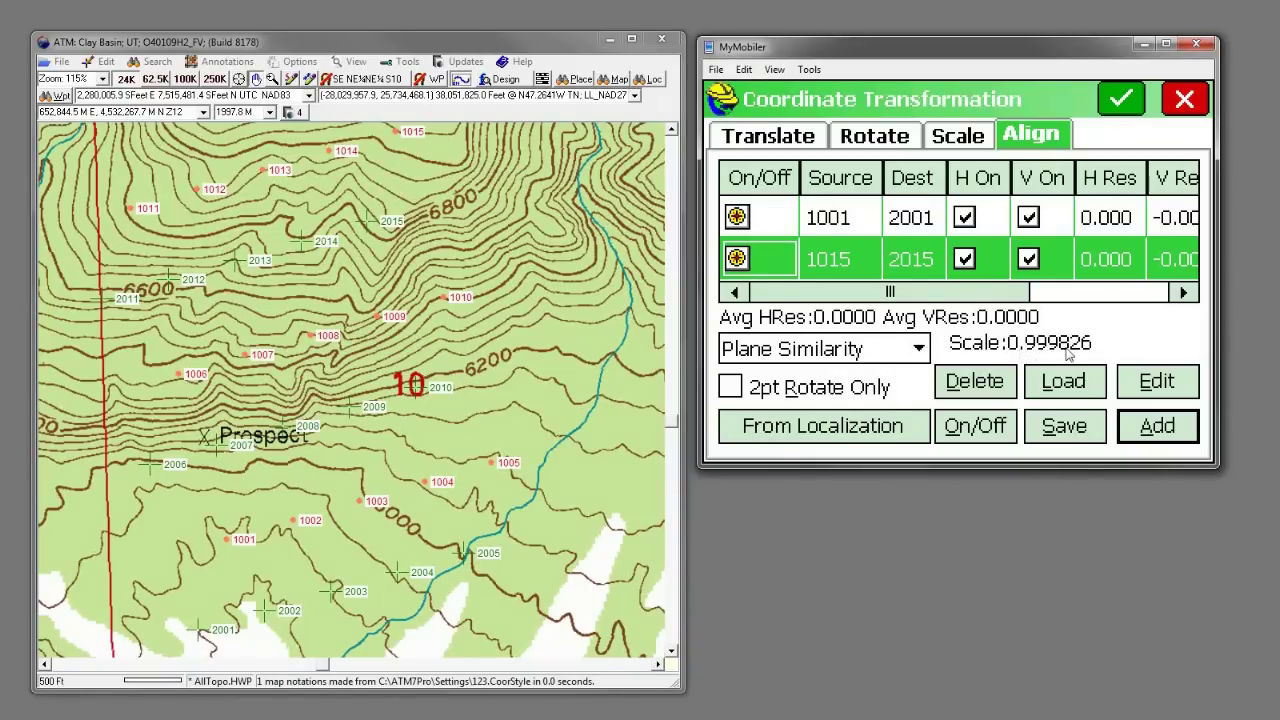
left_click(739, 396)
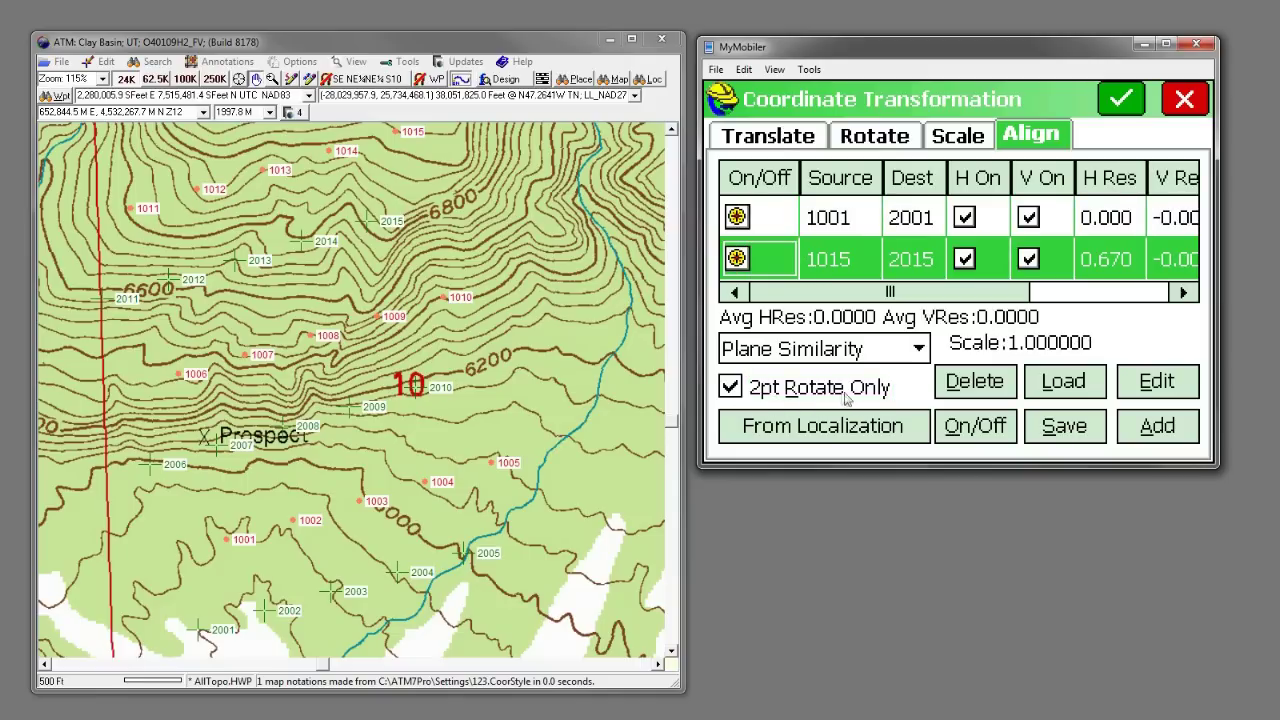
left_click_drag(988, 292, 1030, 300)
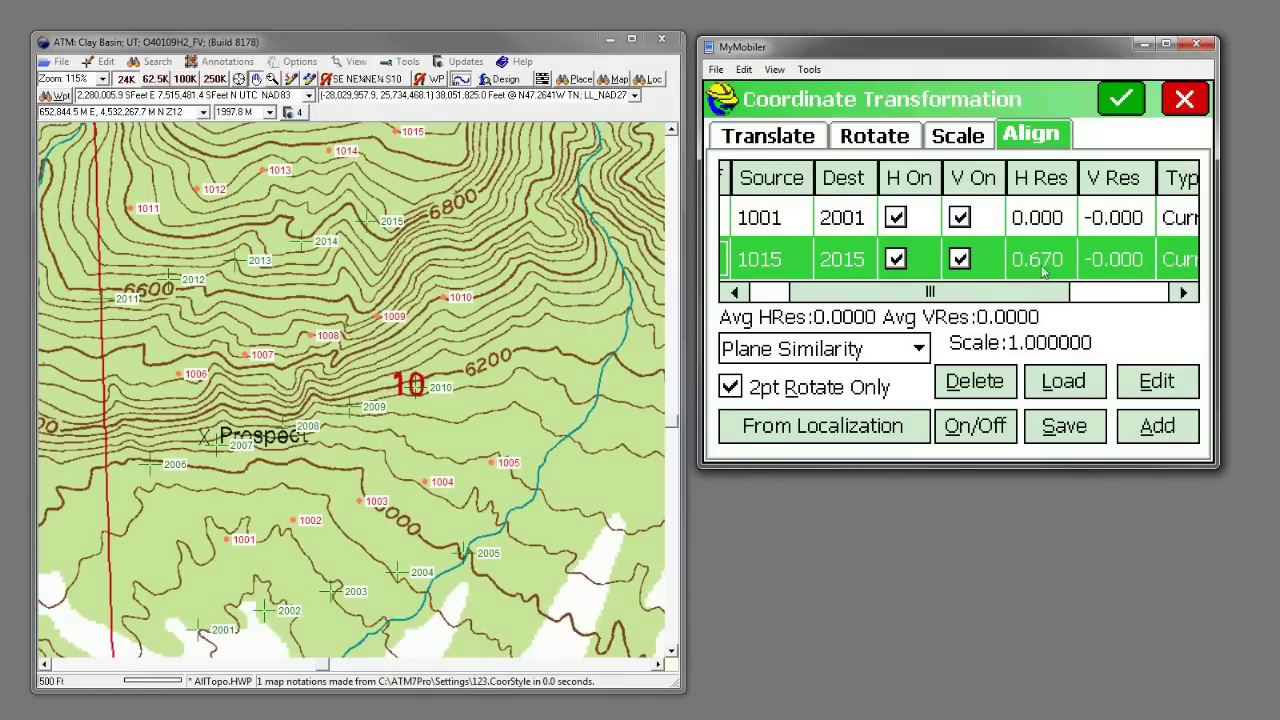
left_click(733, 389)
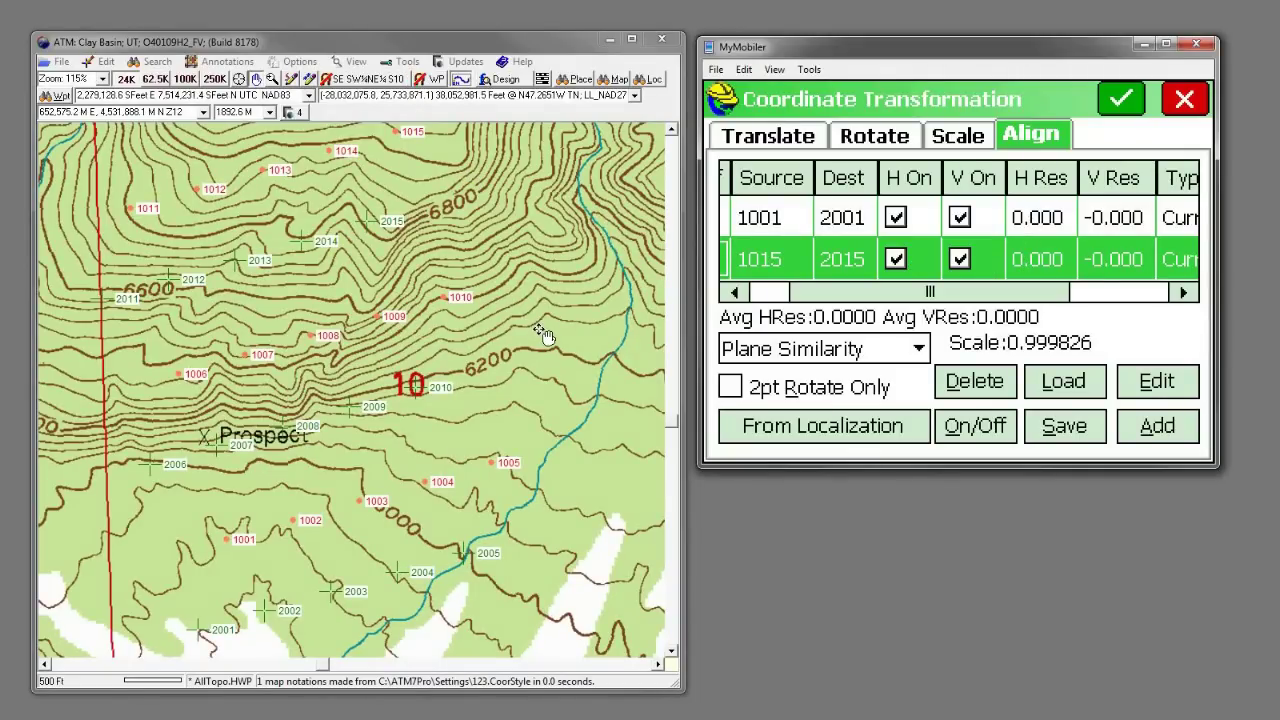
left_click(1140, 428)
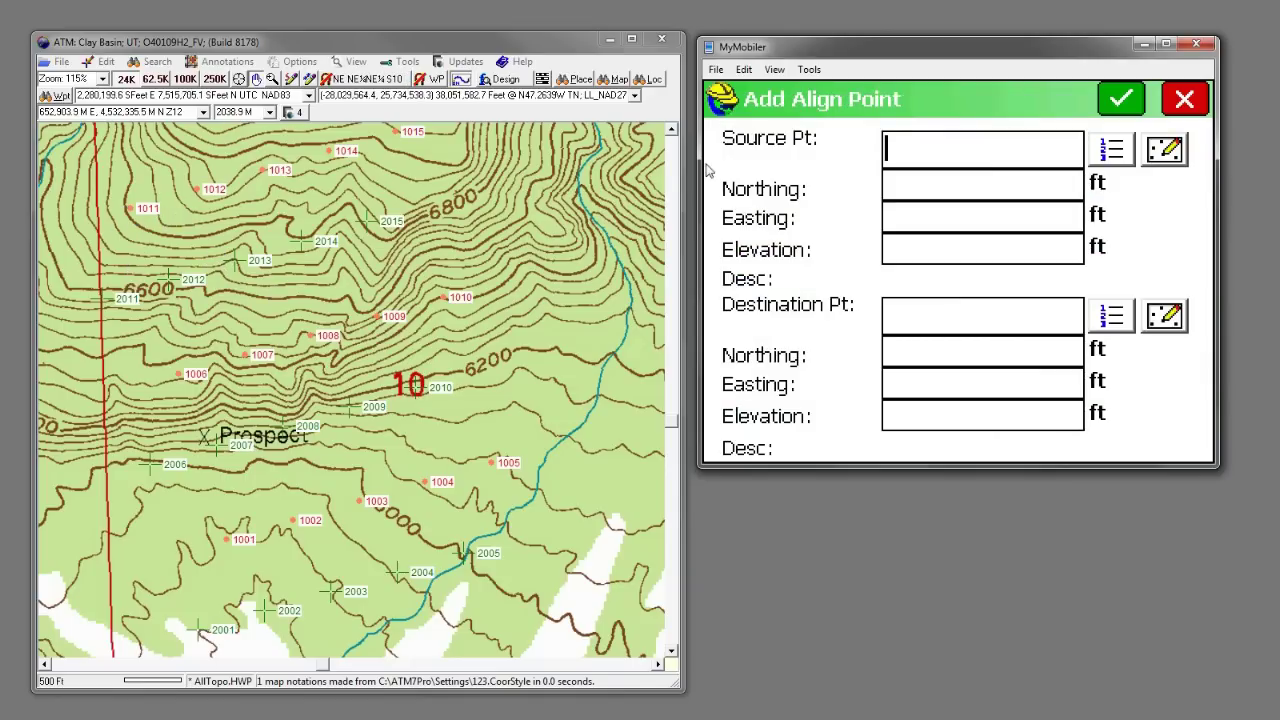
Step: Add align pairs 1011→2011 and 1005→2005, giving scale 0.999746
type("1011")
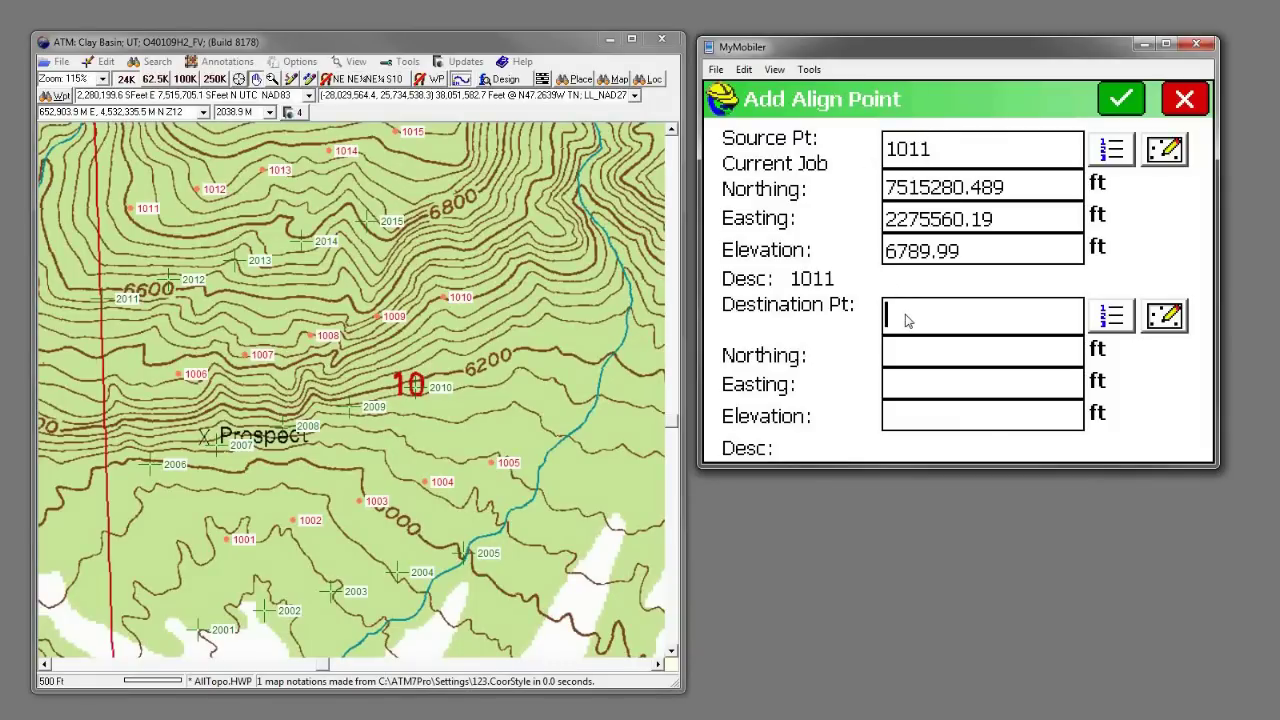
type("2011")
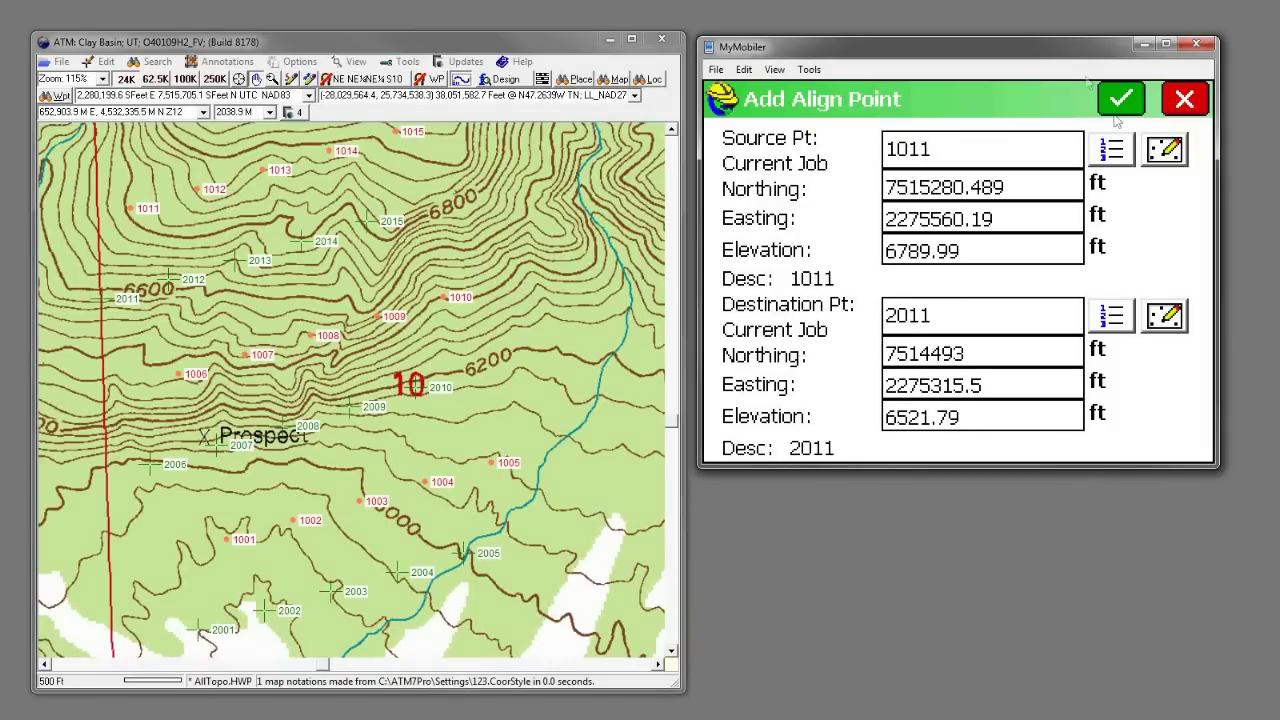
left_click(1119, 103)
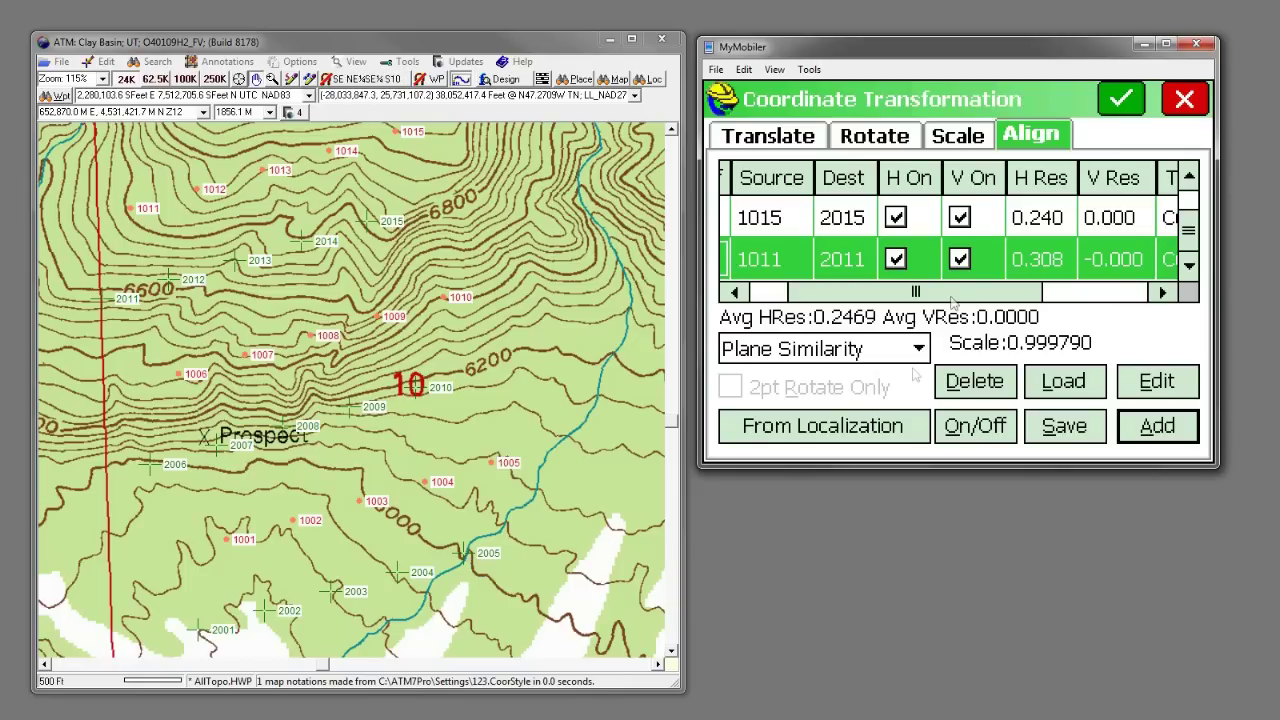
left_click(1138, 430)
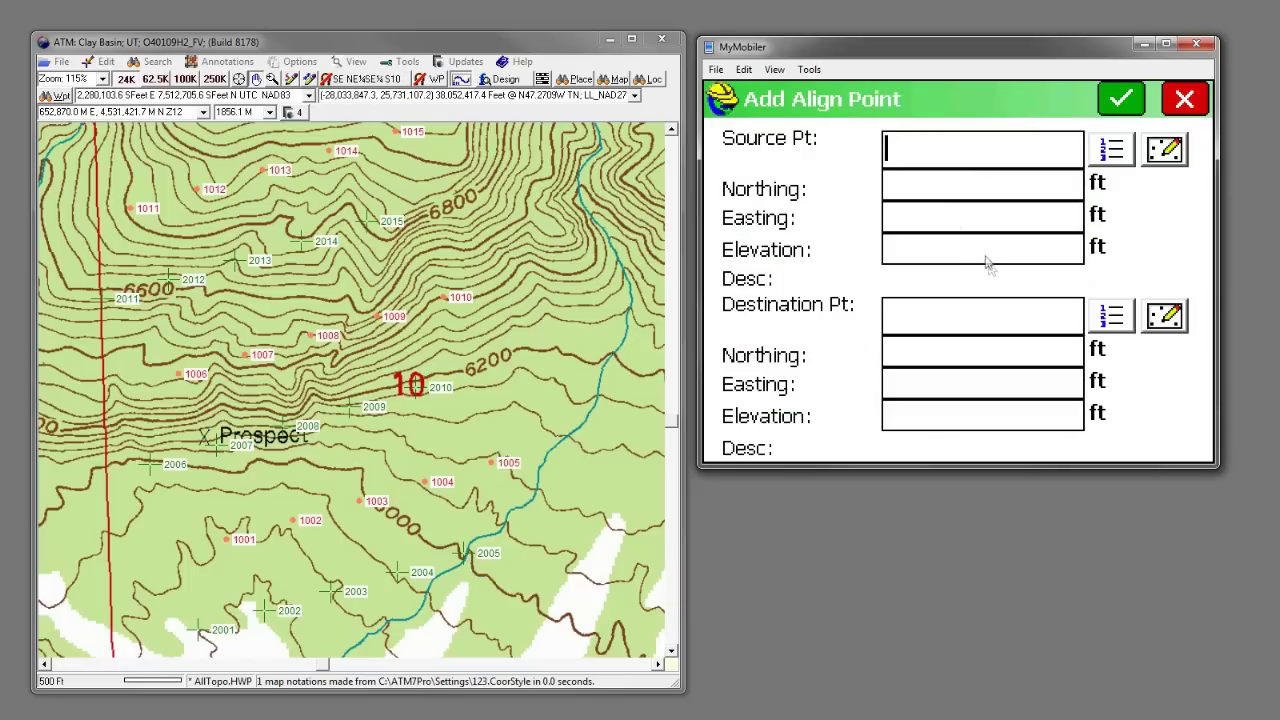
type("100")
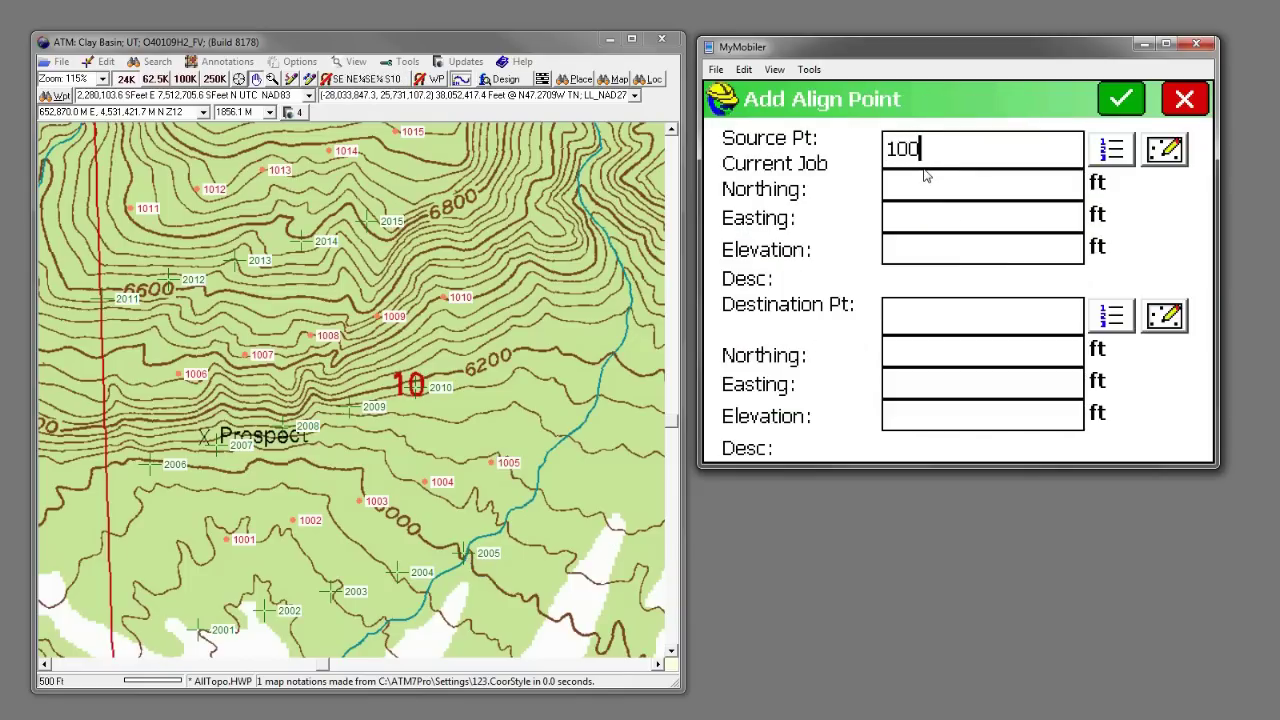
type("5")
left_click(926, 320)
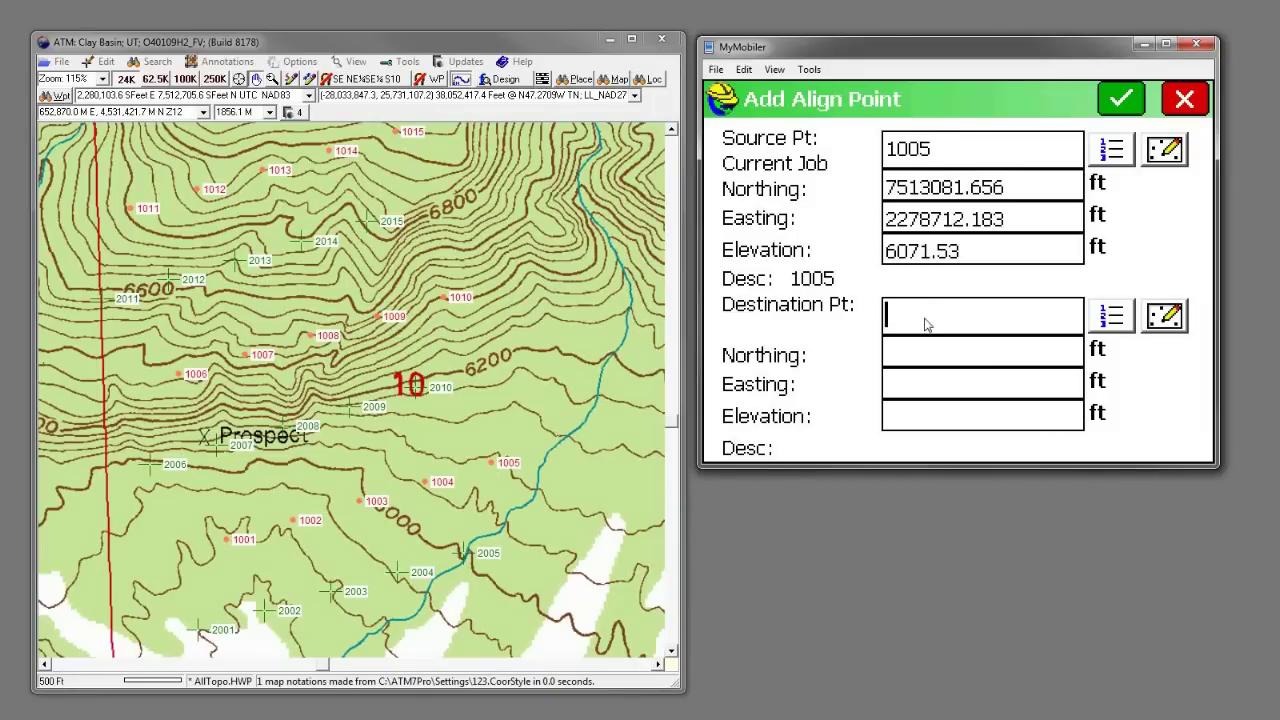
type("200")
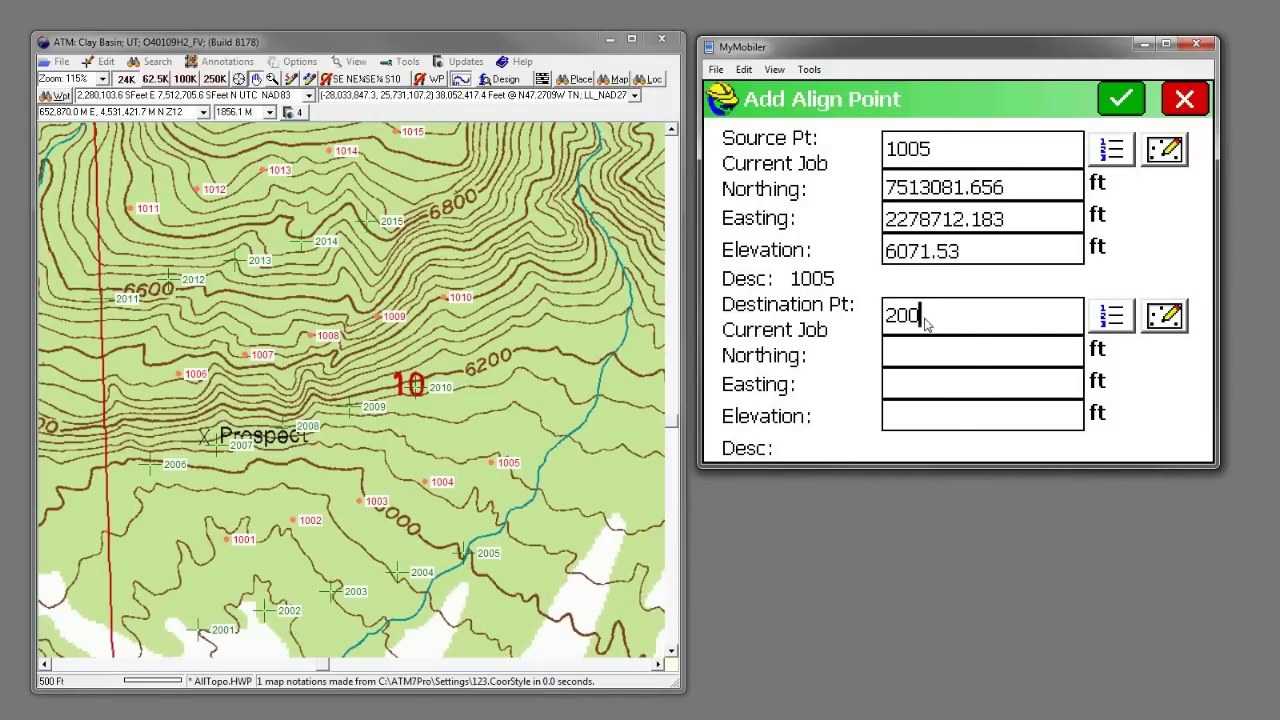
type("5")
left_click(1121, 98)
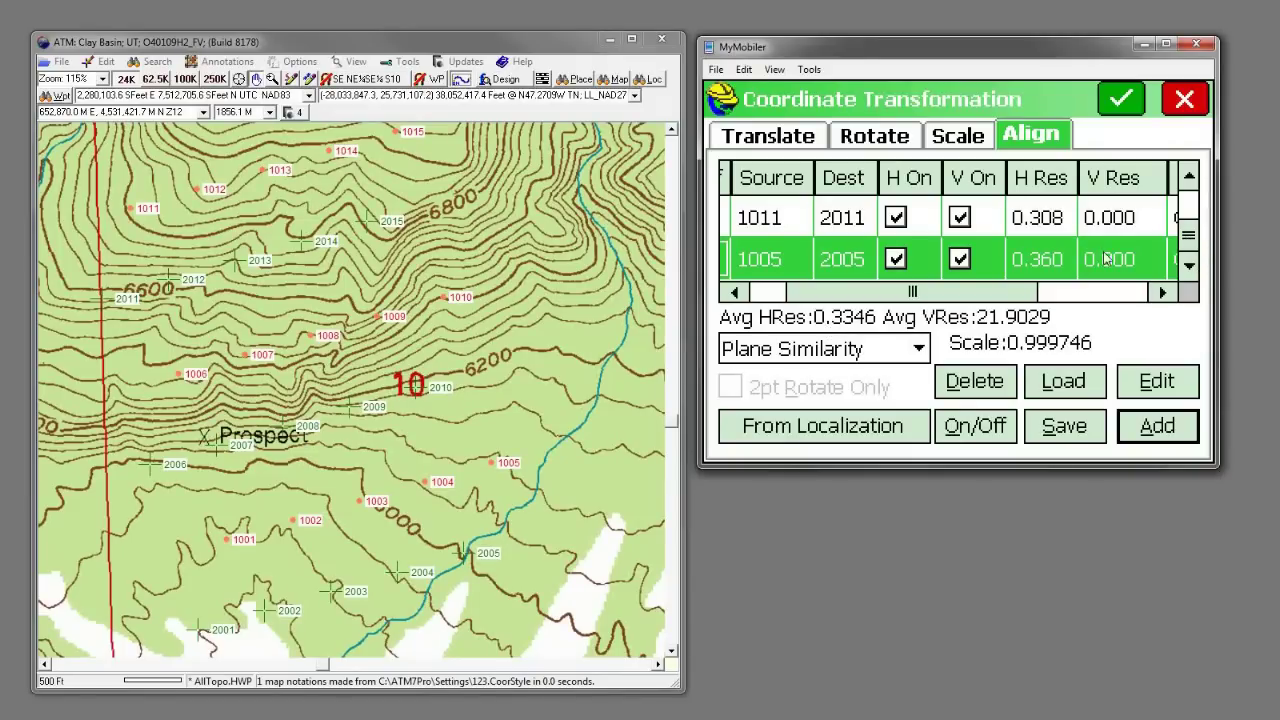
left_click(1188, 184)
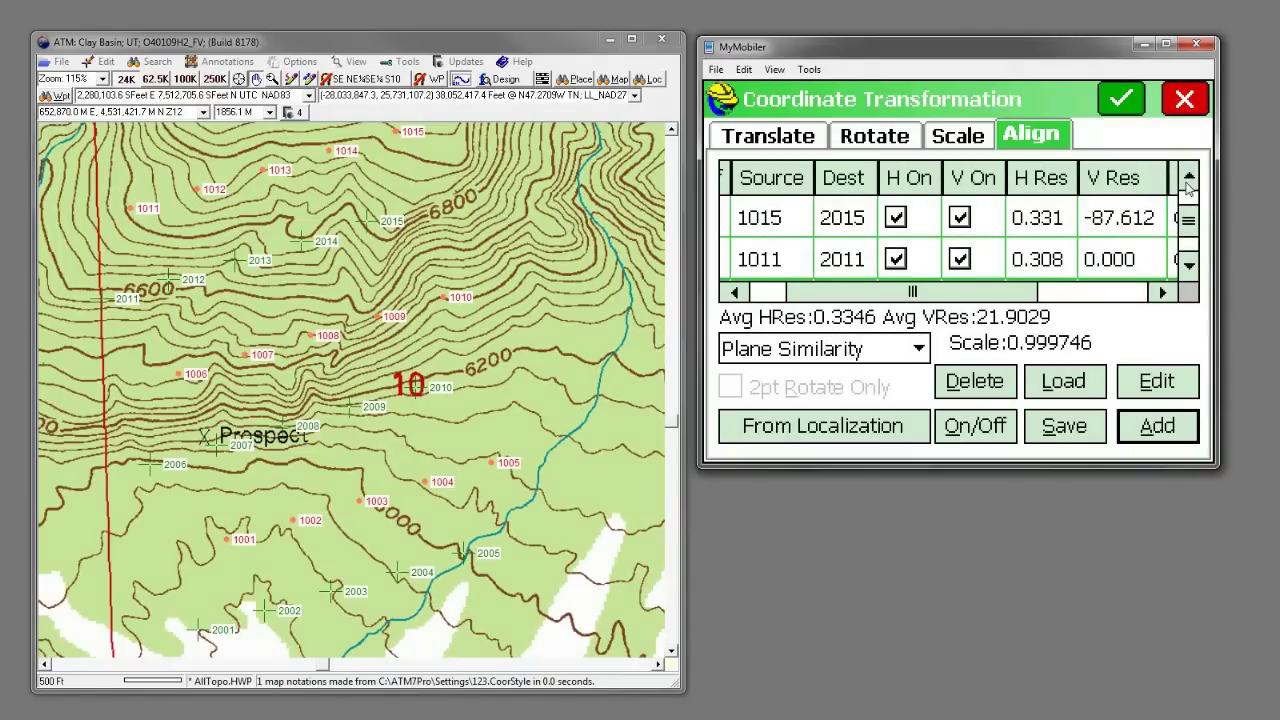
Step: Try the Rigid Body (No Scale) align method, then revert to Plane Similarity
left_click(1188, 184)
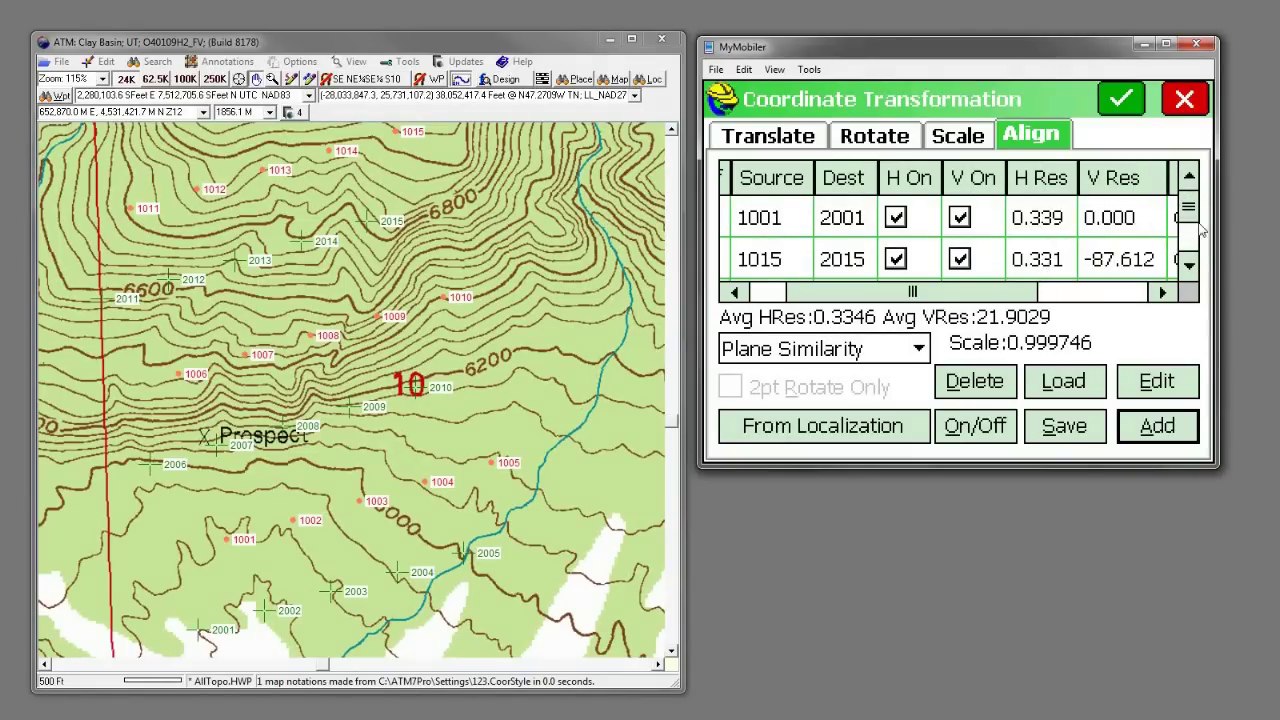
left_click(1189, 263)
left_click(1189, 263)
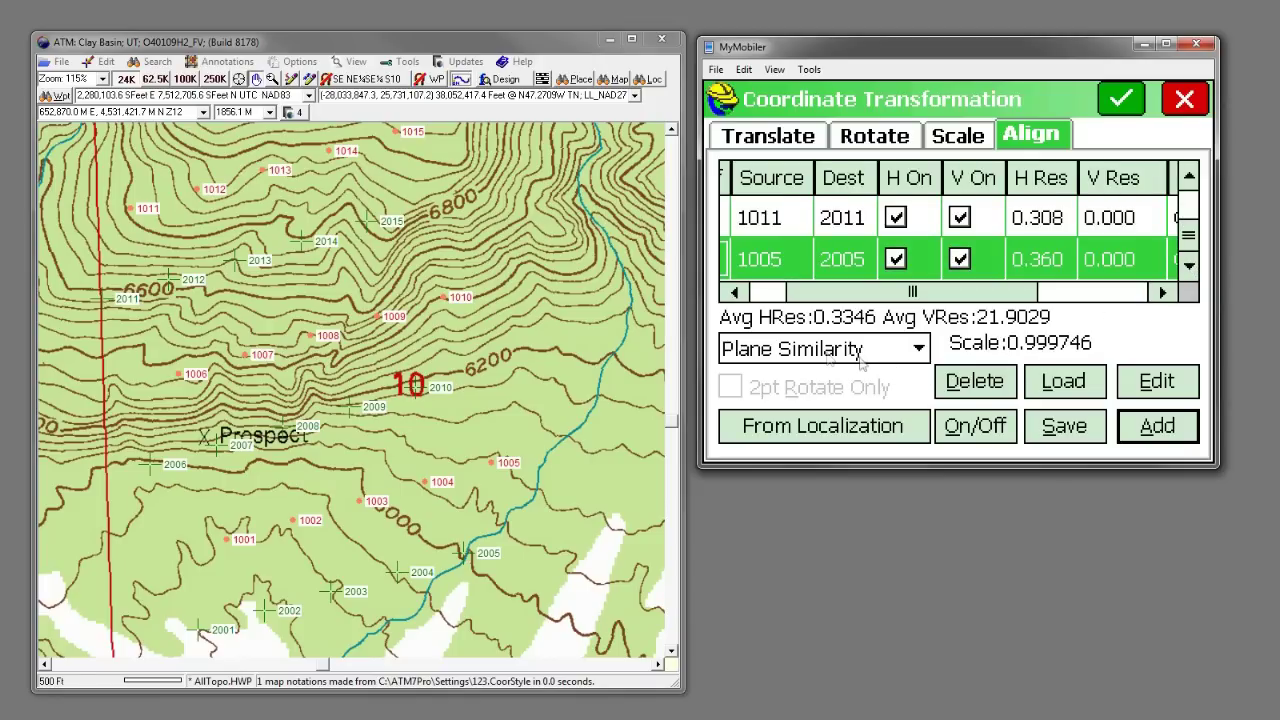
left_click(919, 350)
left_click(869, 404)
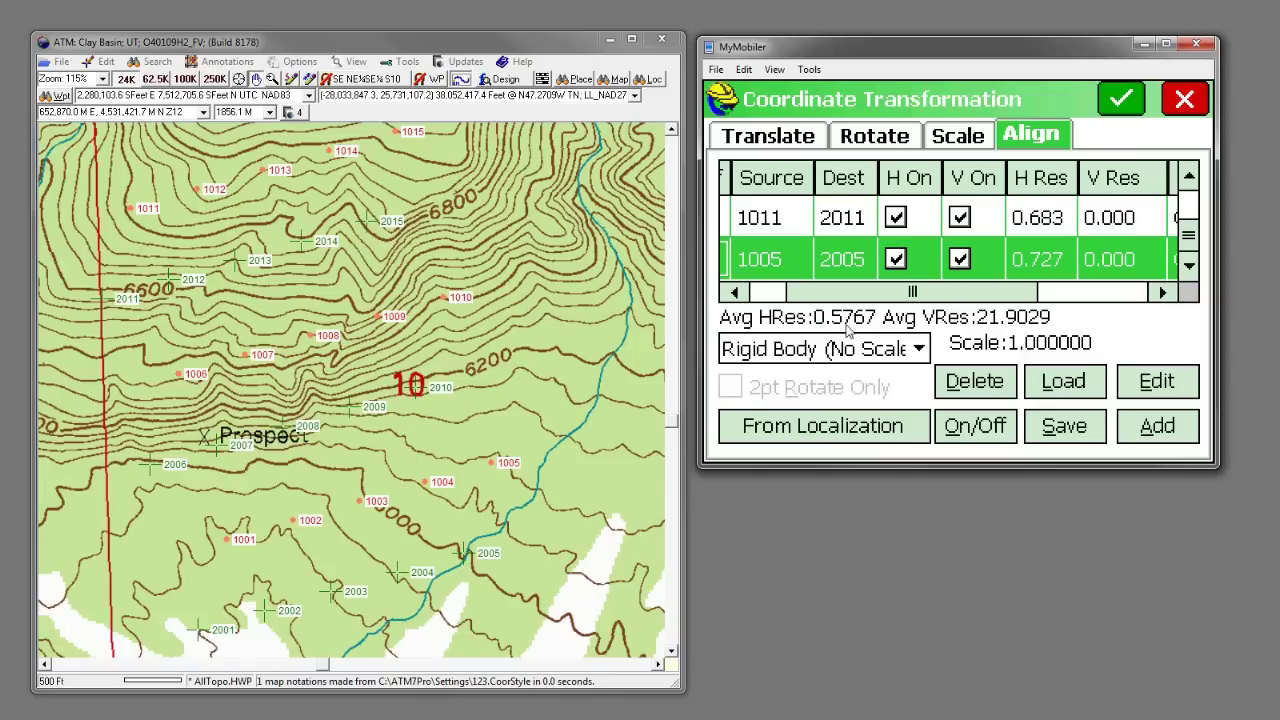
left_click(918, 350)
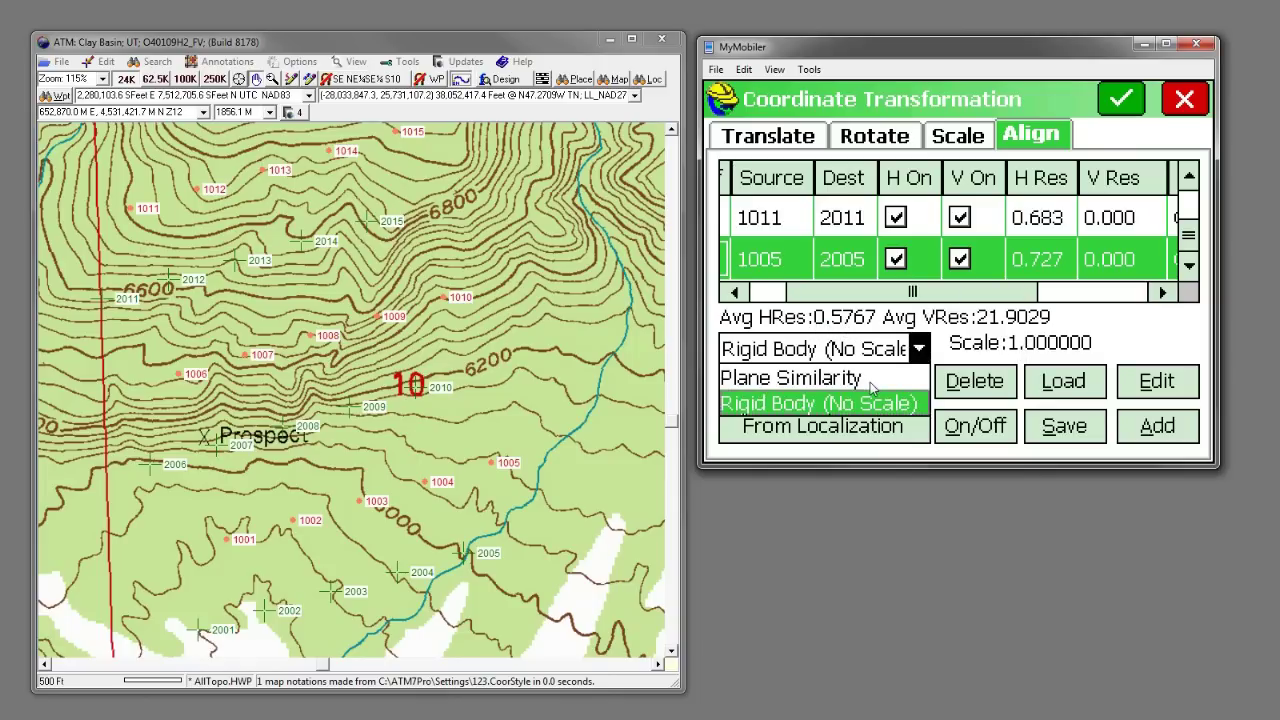
left_click(871, 366)
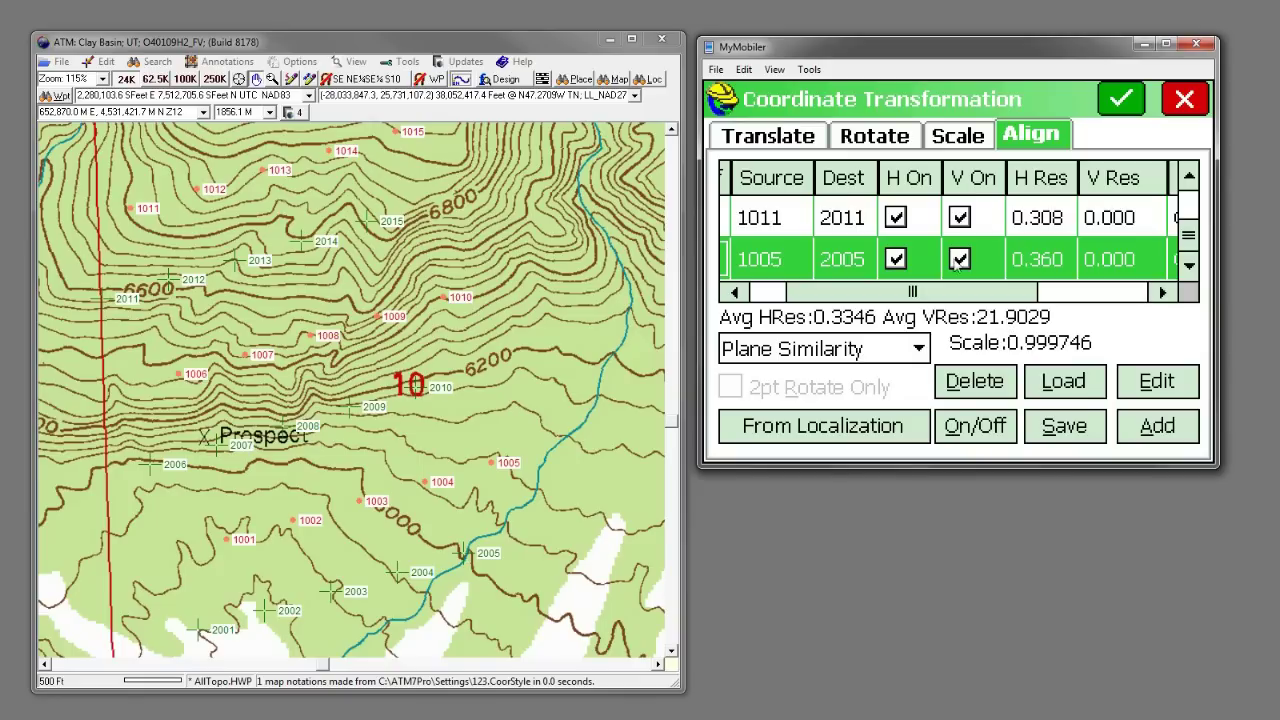
Step: Turn off vertical fit for pairs 1011, 1005, 1015 and 1001, making Avg VRes 0.0000
left_click(958, 220)
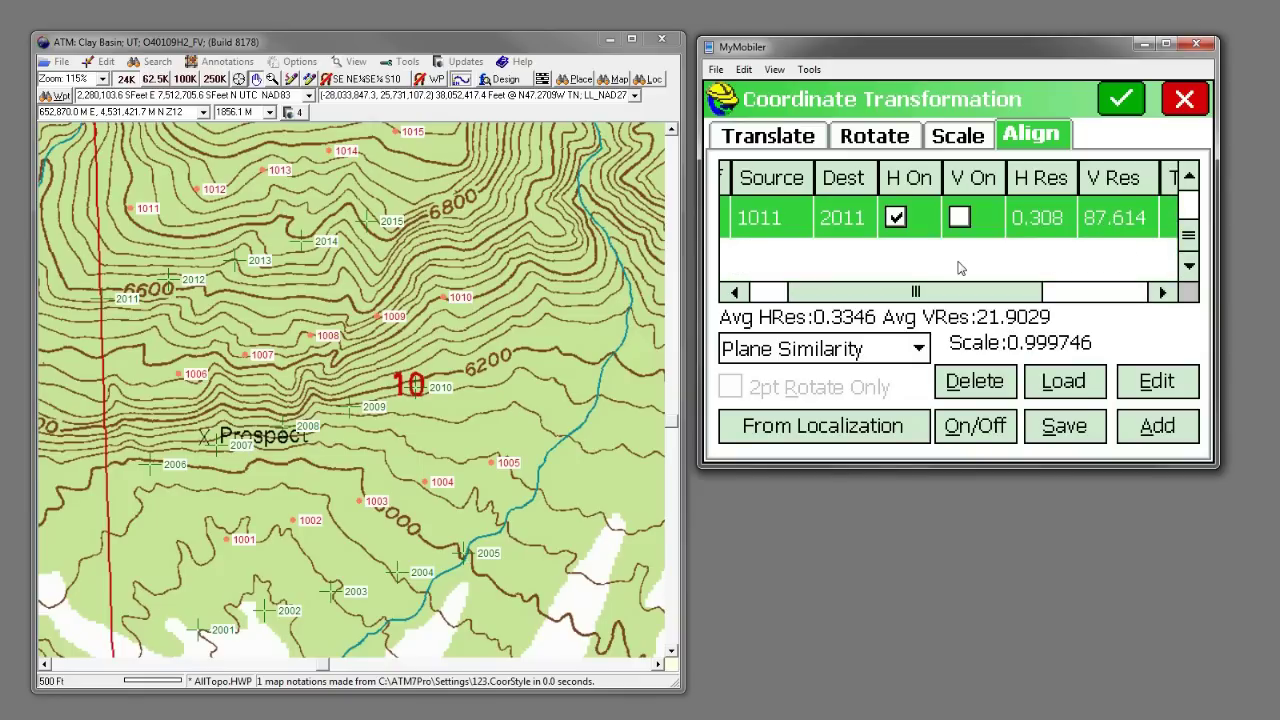
left_click(958, 260)
left_click(1190, 212)
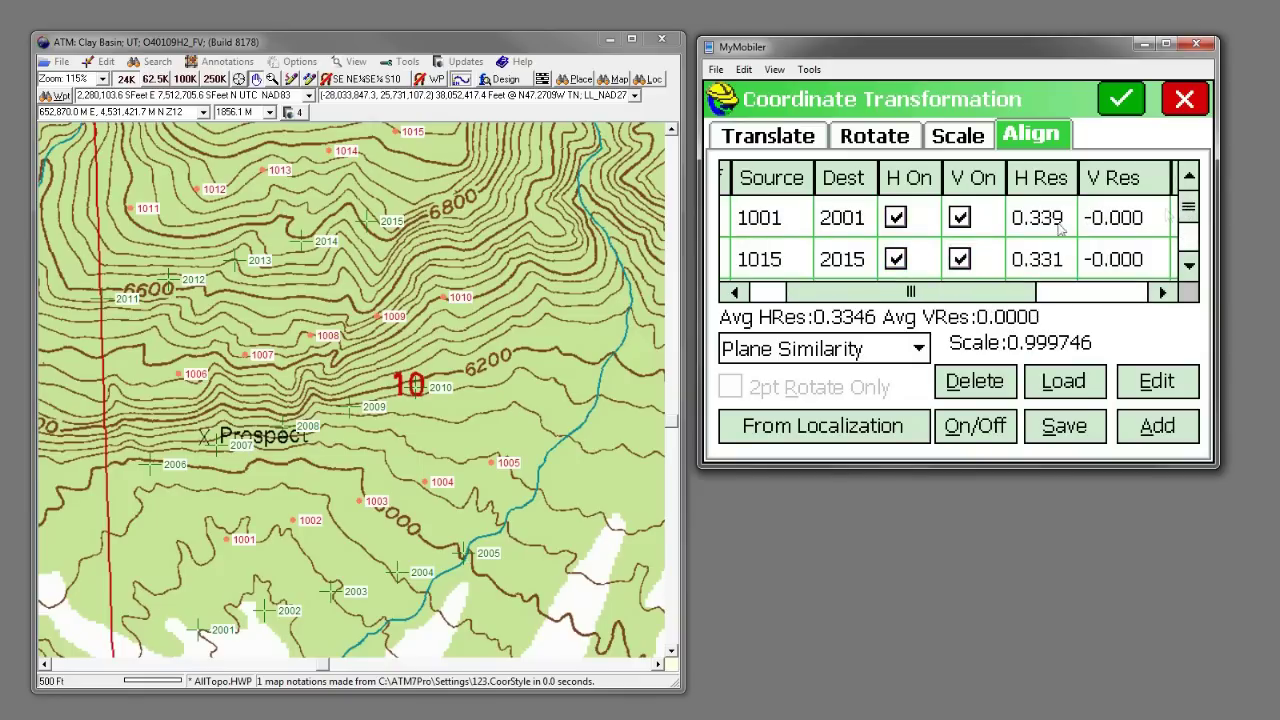
left_click(958, 260)
left_click(958, 219)
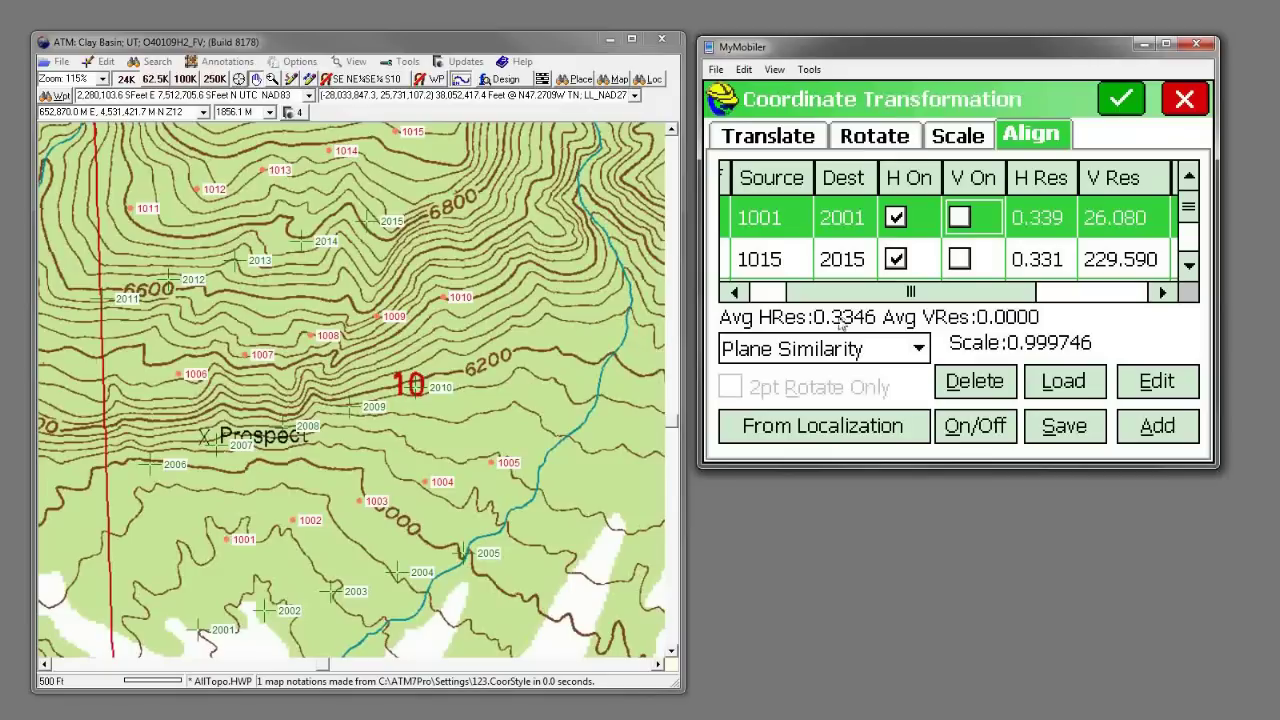
left_click(1130, 108)
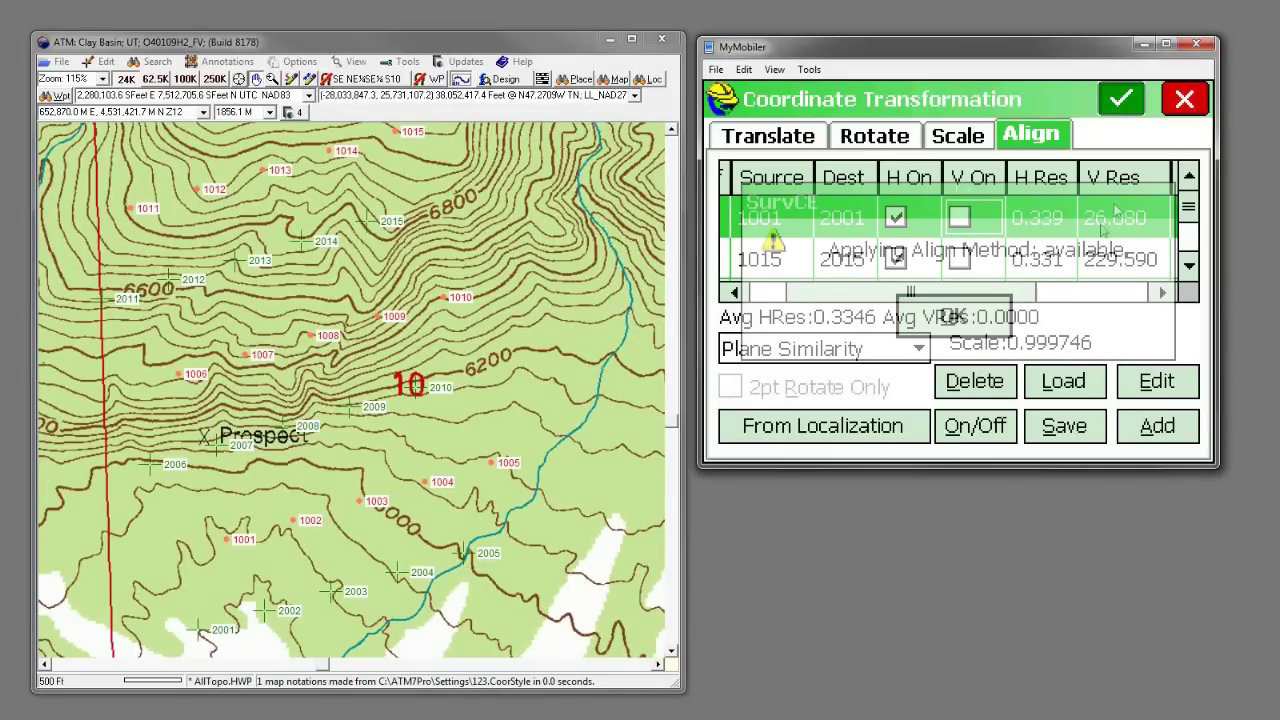
Step: Run the Align transformation on range 1001-1015, confirming overwrite of all 15 points
left_click(1000, 328)
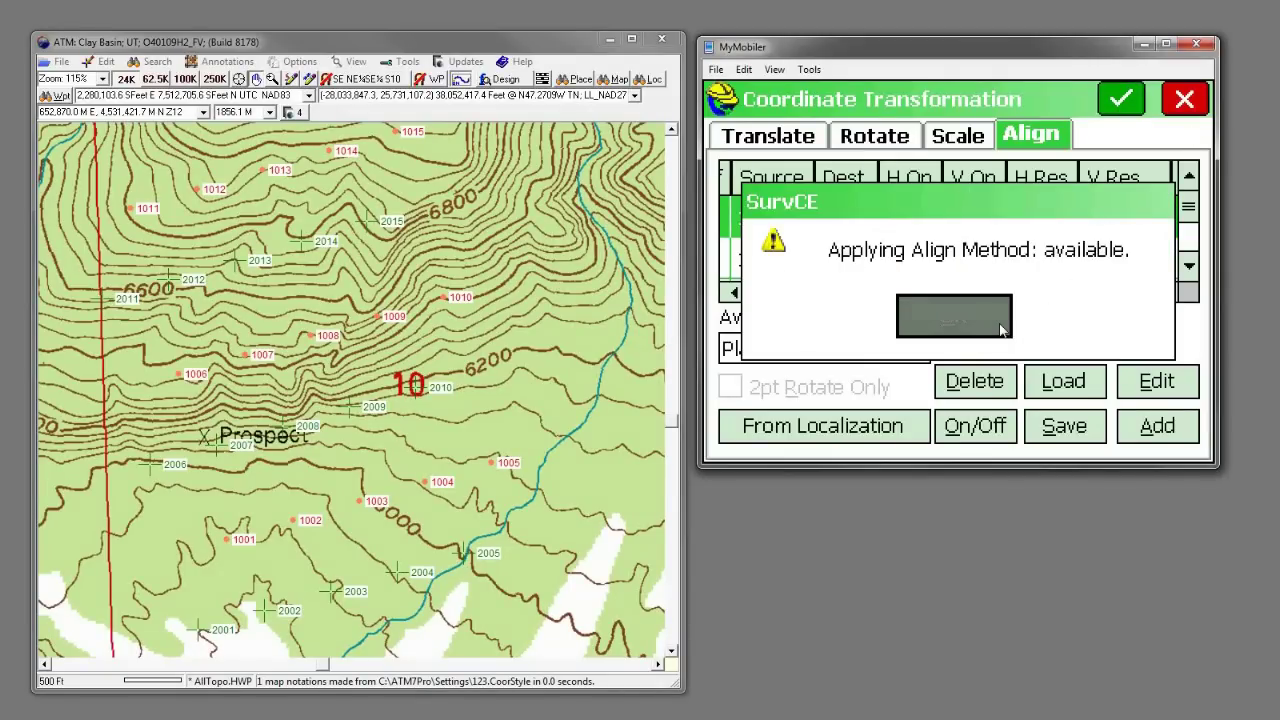
left_click(1065, 191)
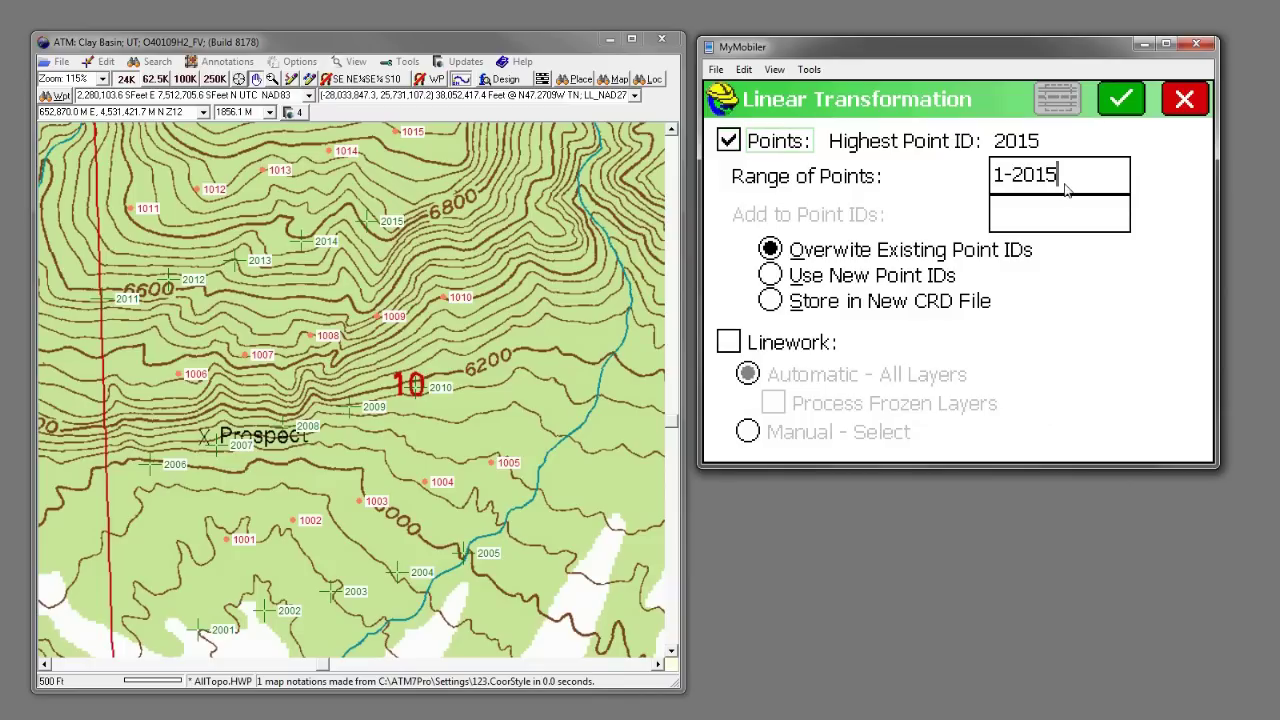
left_click_drag(1082, 186, 1003, 183)
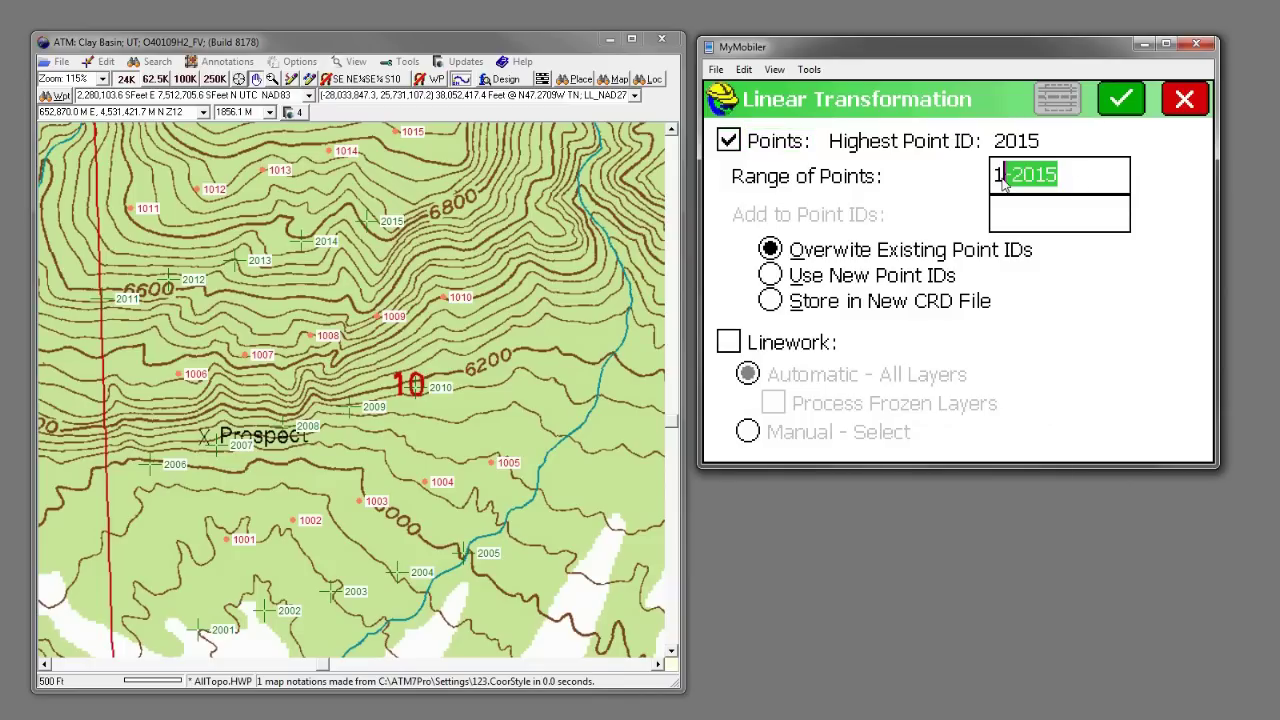
type("00")
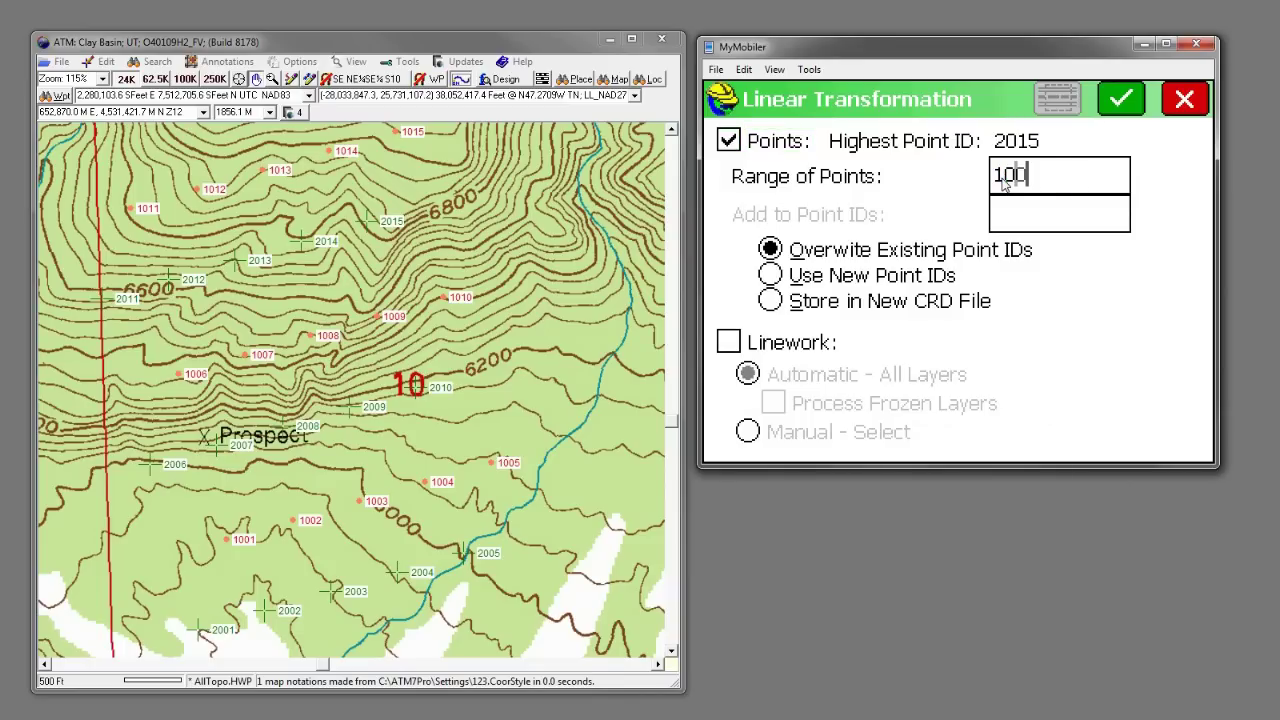
type("1-1015")
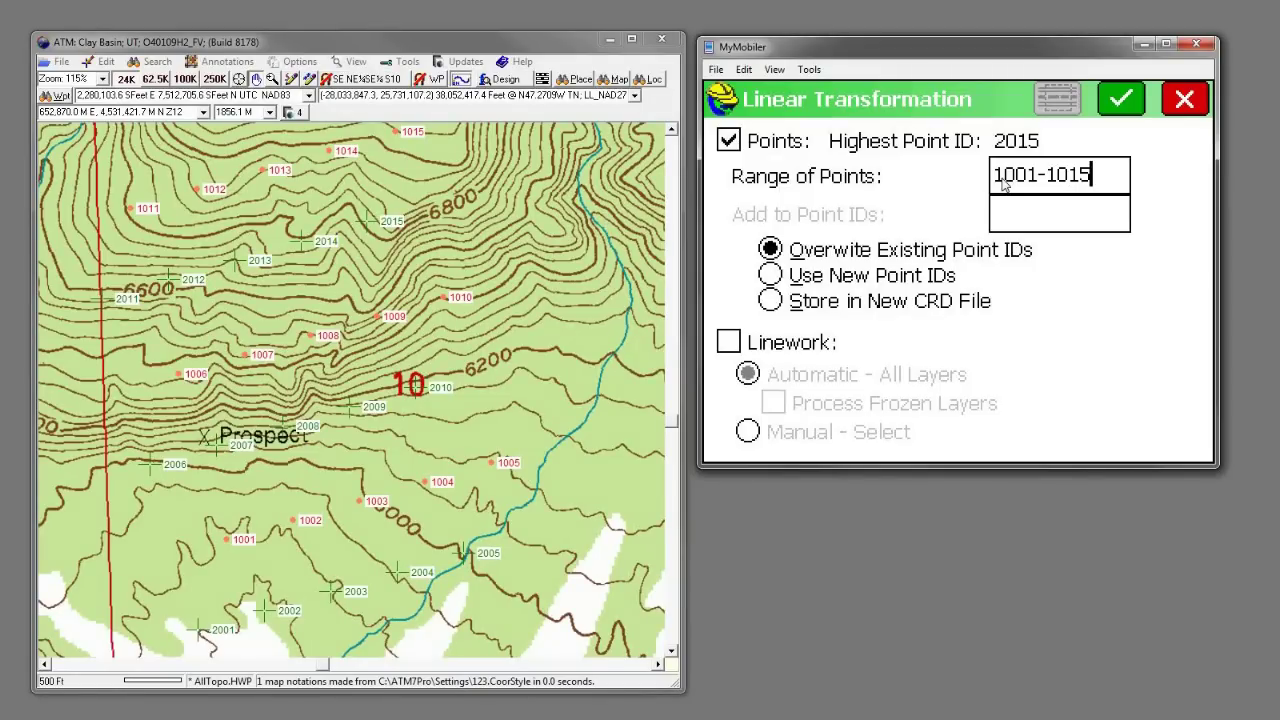
left_click(1120, 98)
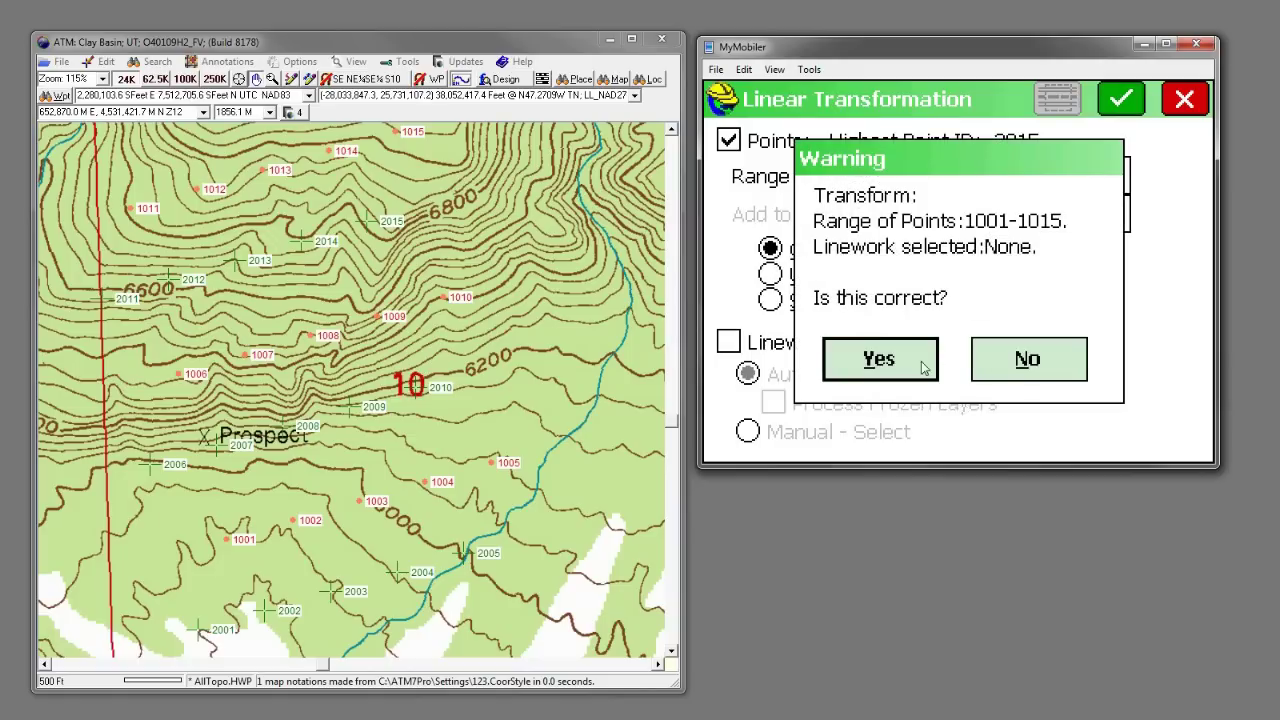
left_click(925, 364)
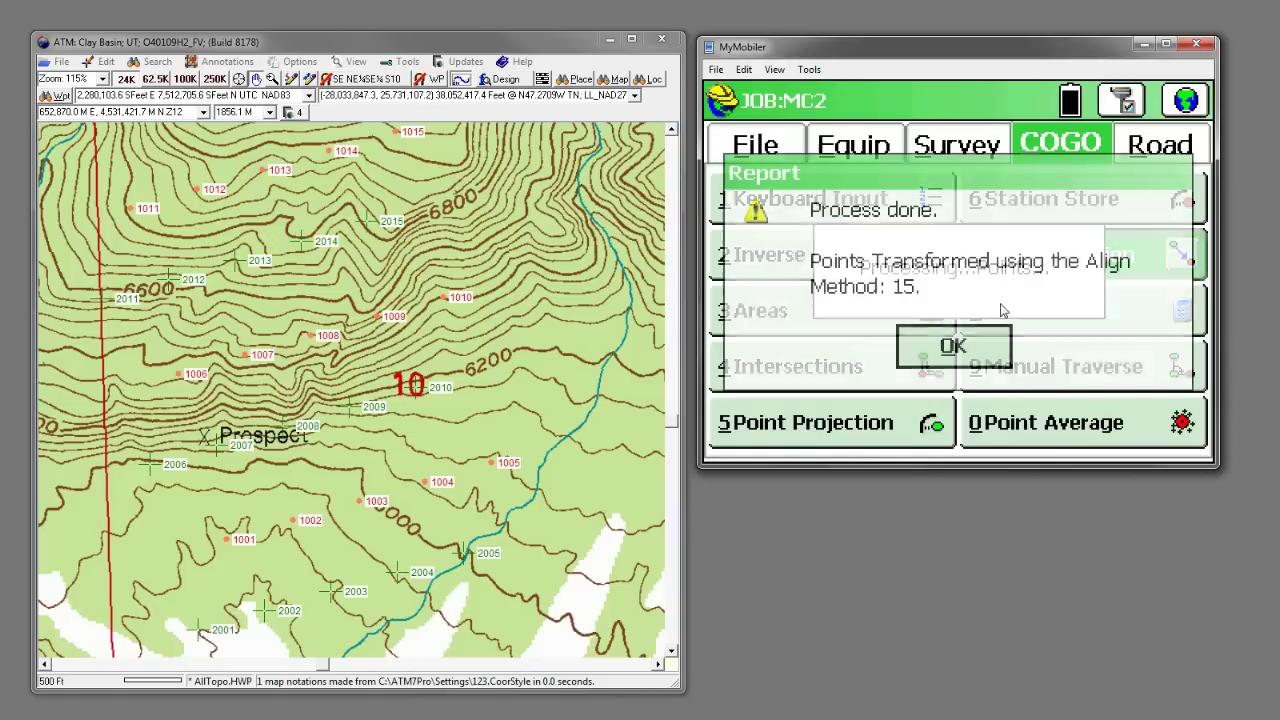
left_click(978, 355)
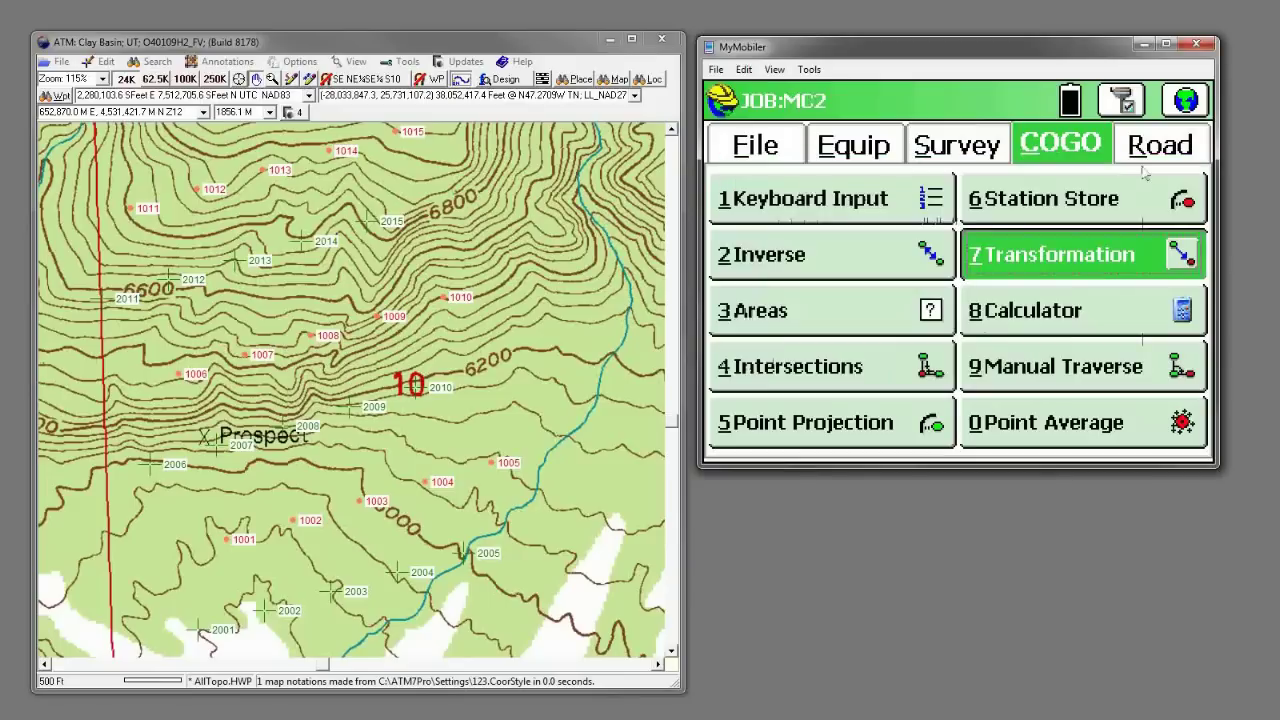
Step: Open the map view, pan across points 2004 through 2015, and bring up the COGO commands
left_click(1187, 112)
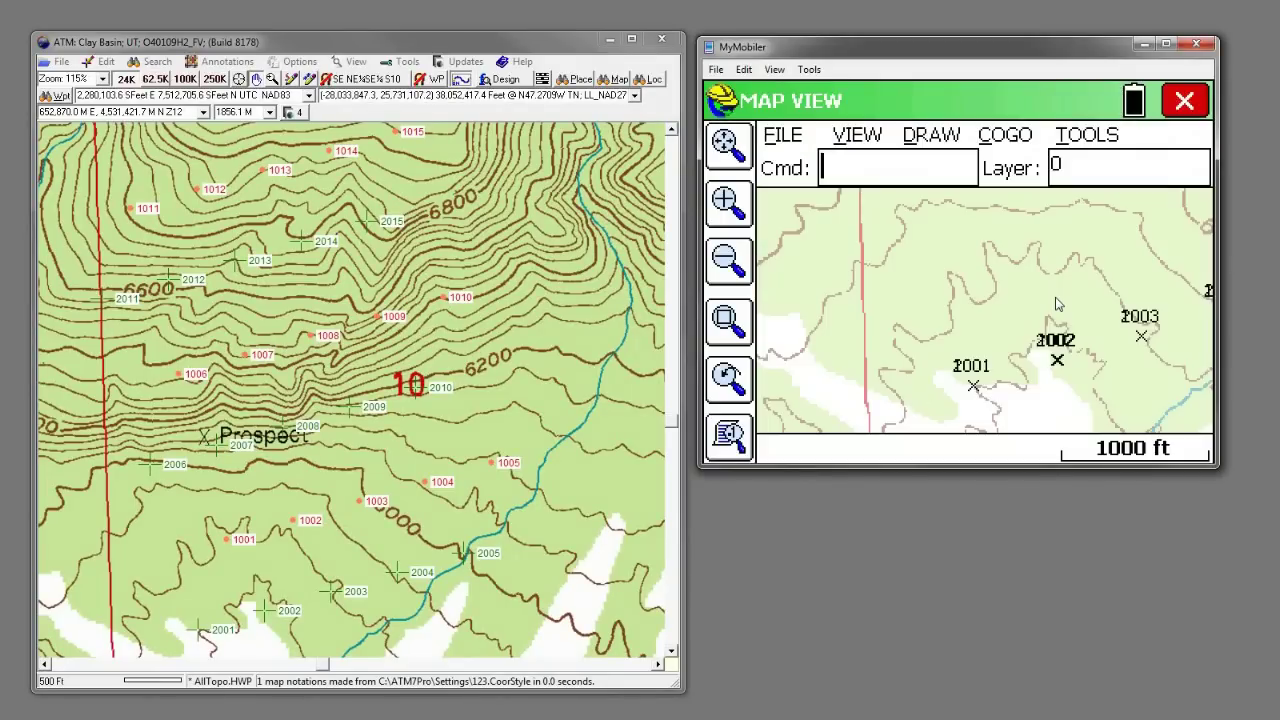
left_click_drag(1072, 298, 938, 308)
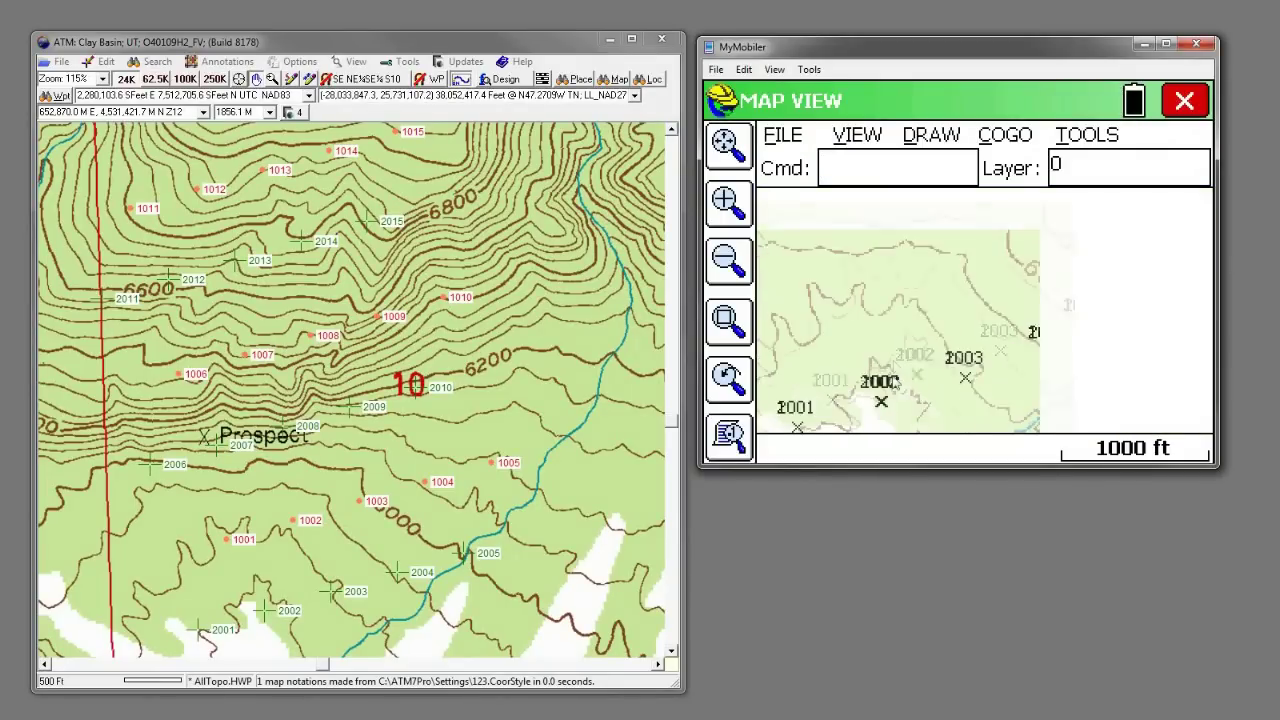
left_click_drag(982, 266, 922, 395)
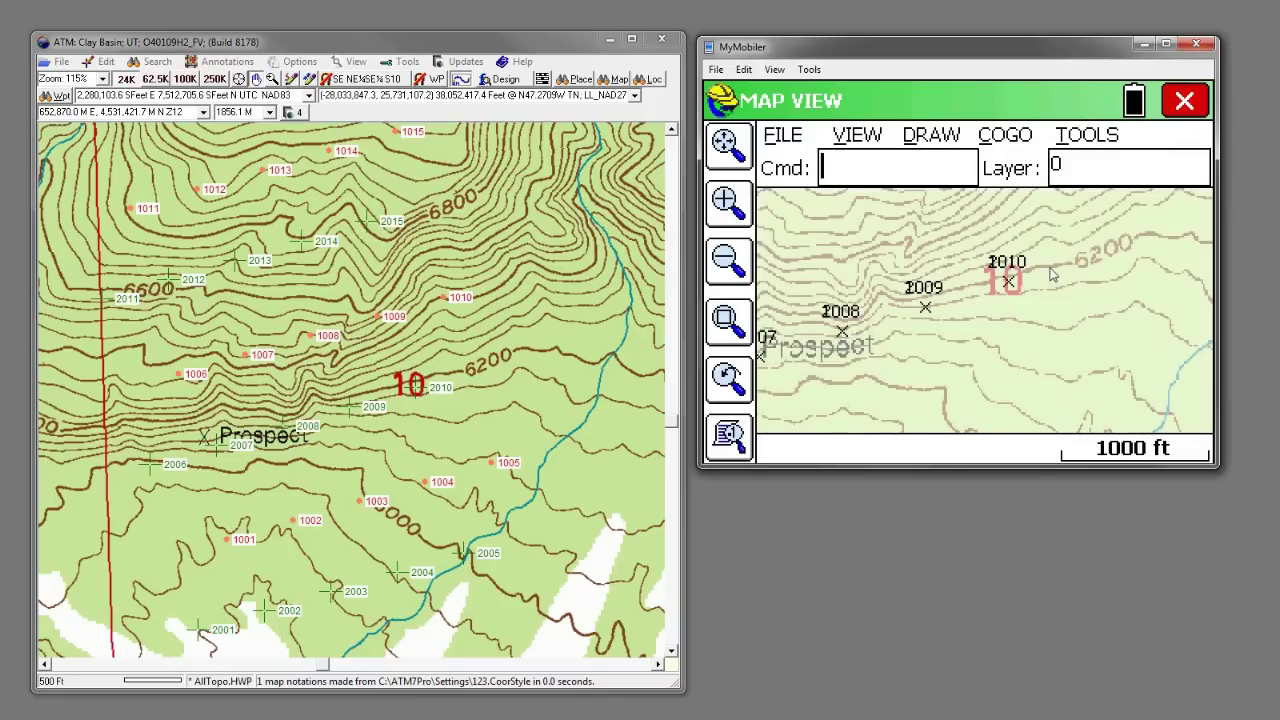
left_click_drag(1062, 285, 1075, 350)
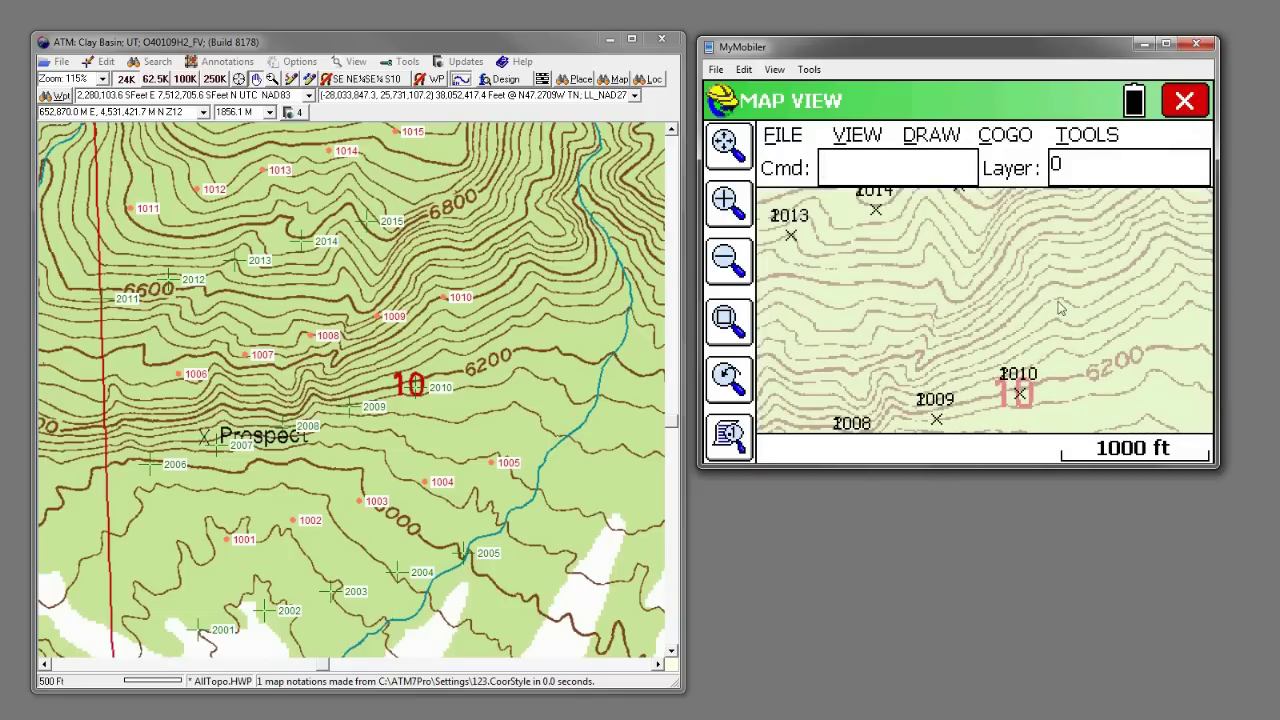
left_click_drag(1060, 307, 1070, 358)
left_click_drag(1046, 310, 1050, 344)
left_click(1005, 134)
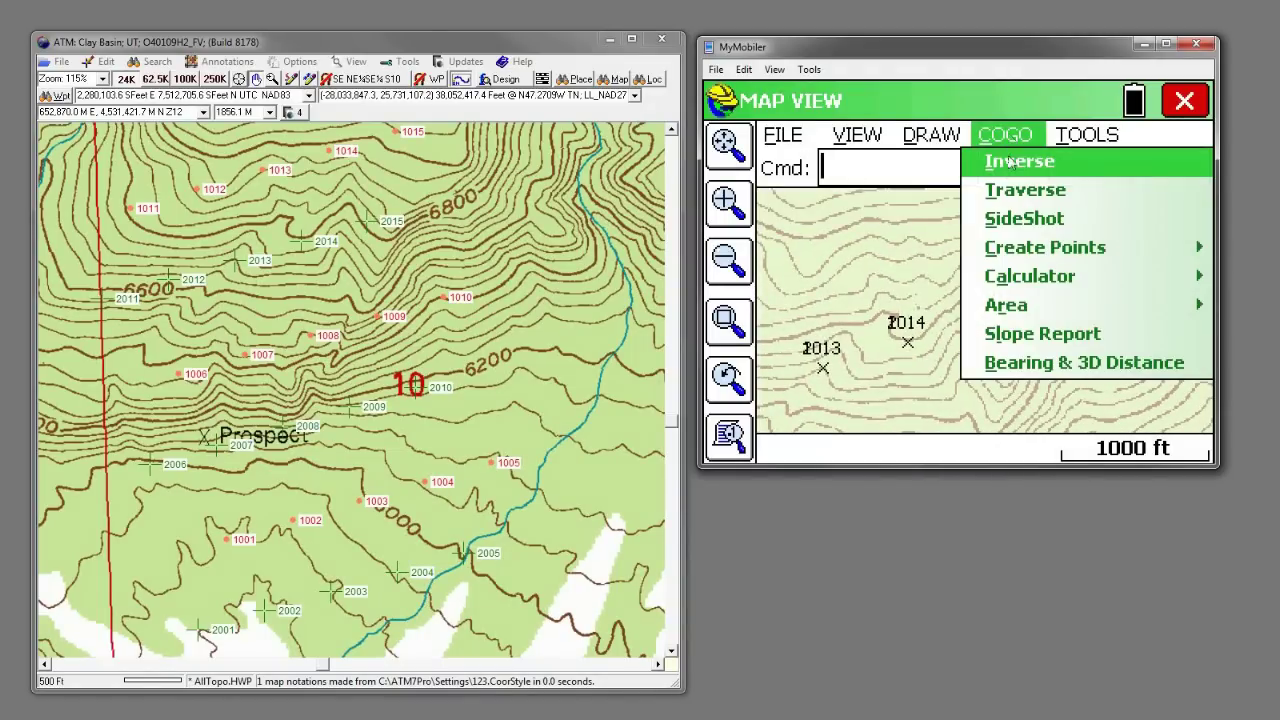
Step: Inverse between points 1015 and 2015, giving 0.3313 ft at N89°34'36"E
key("Return")
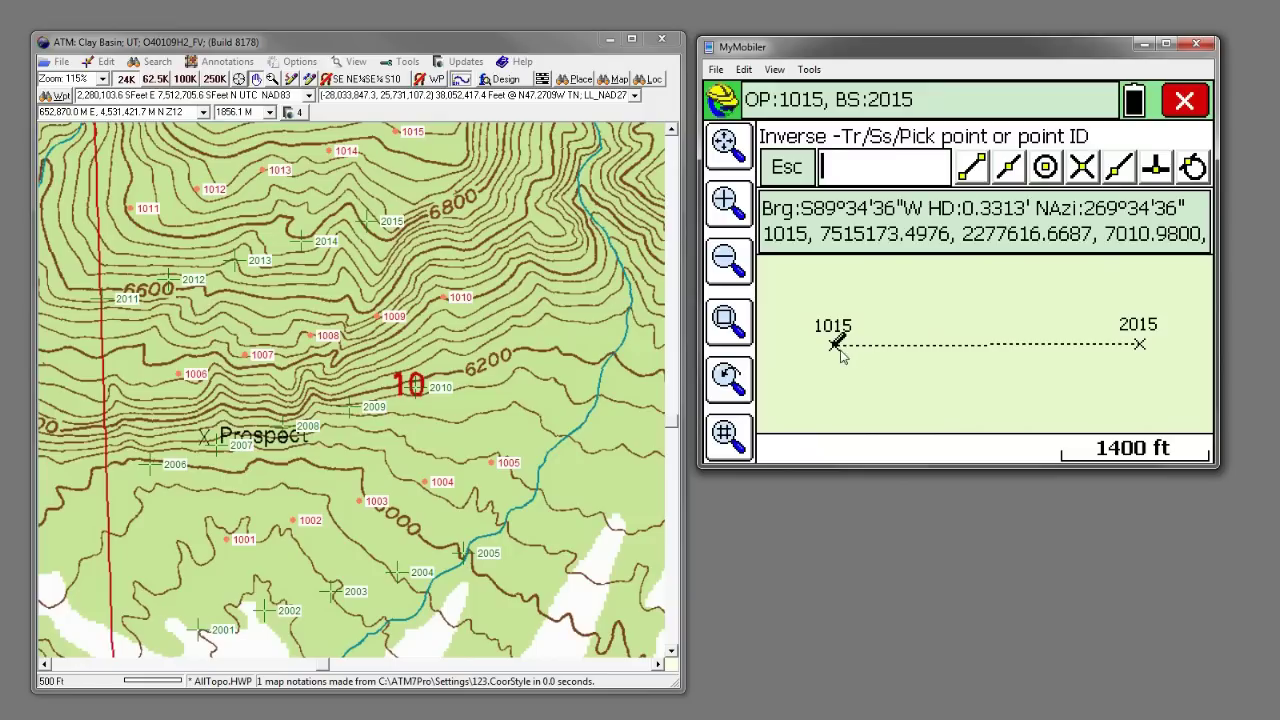
left_click(838, 347)
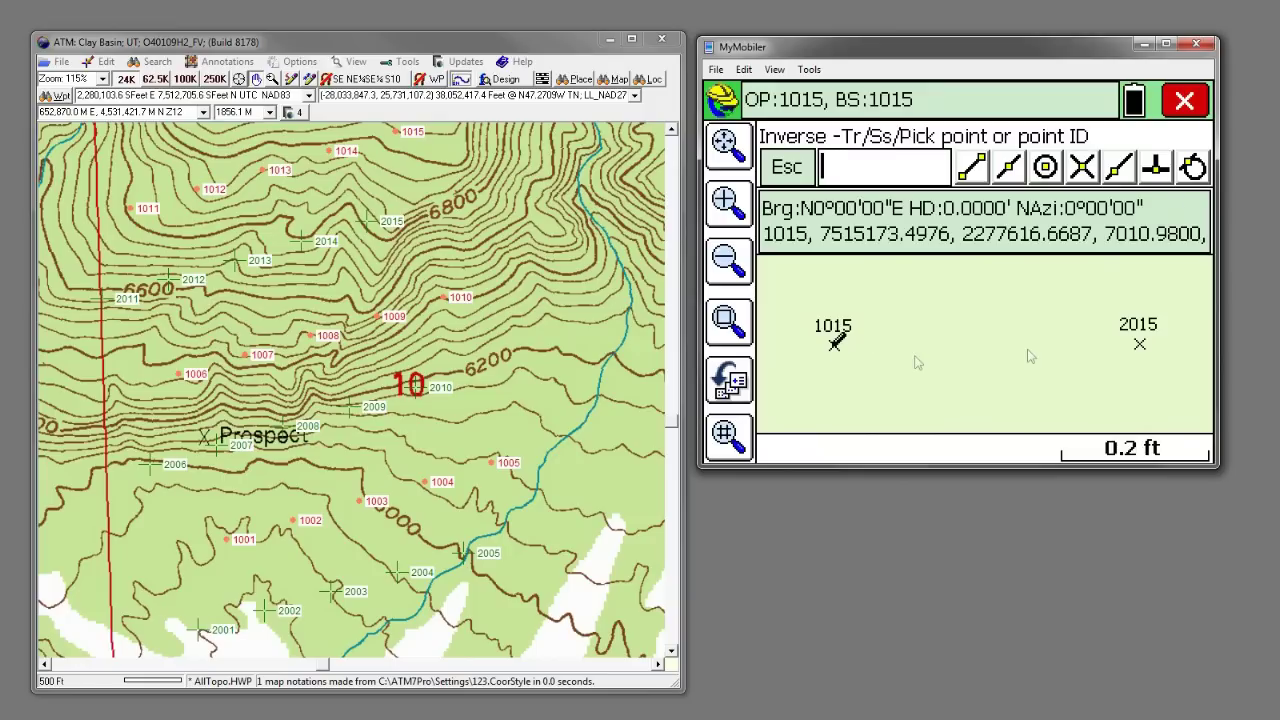
left_click(1140, 345)
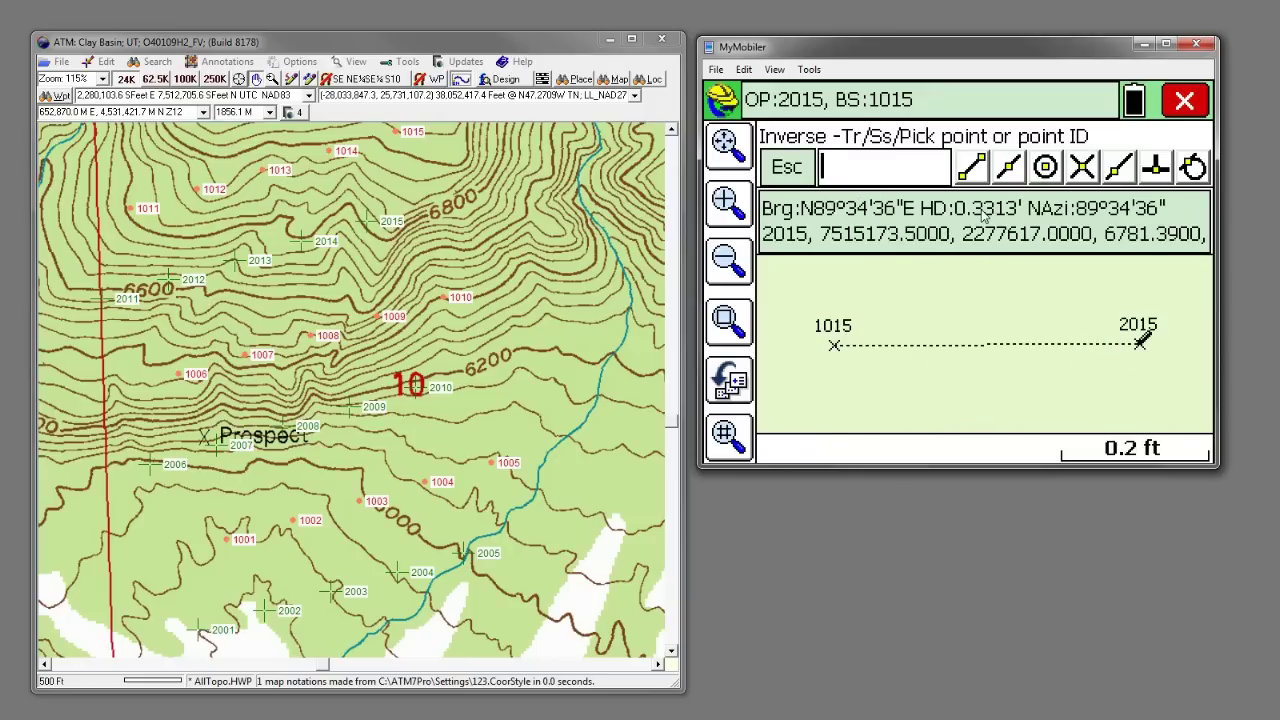